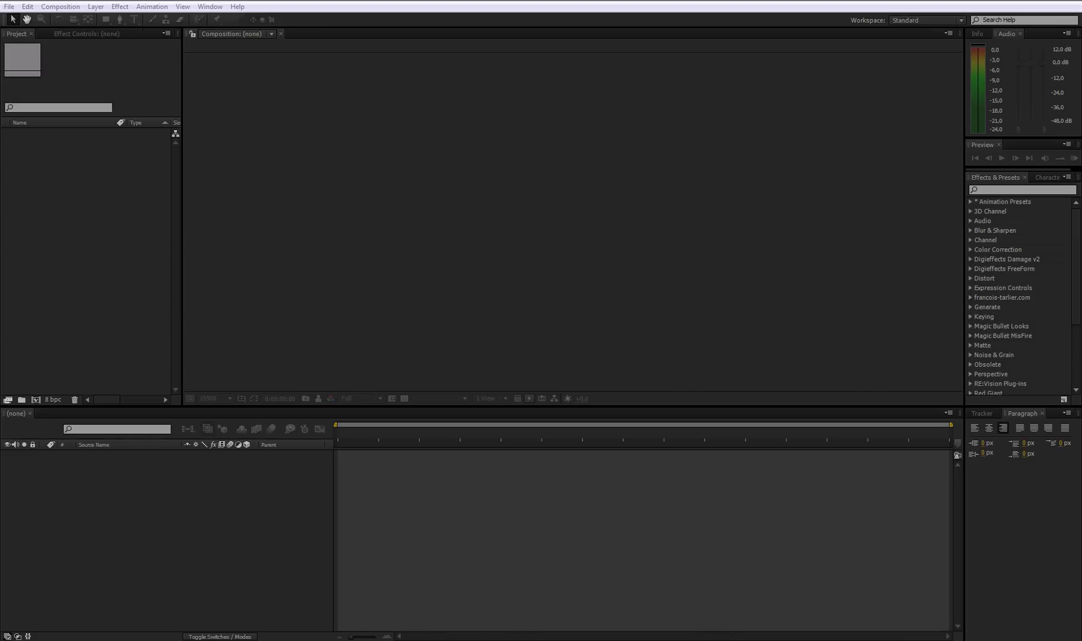
# Bring up the WordPad notes titled '3 Different Rendersettings'
pyautogui.hotkey('alt', 'Tab')
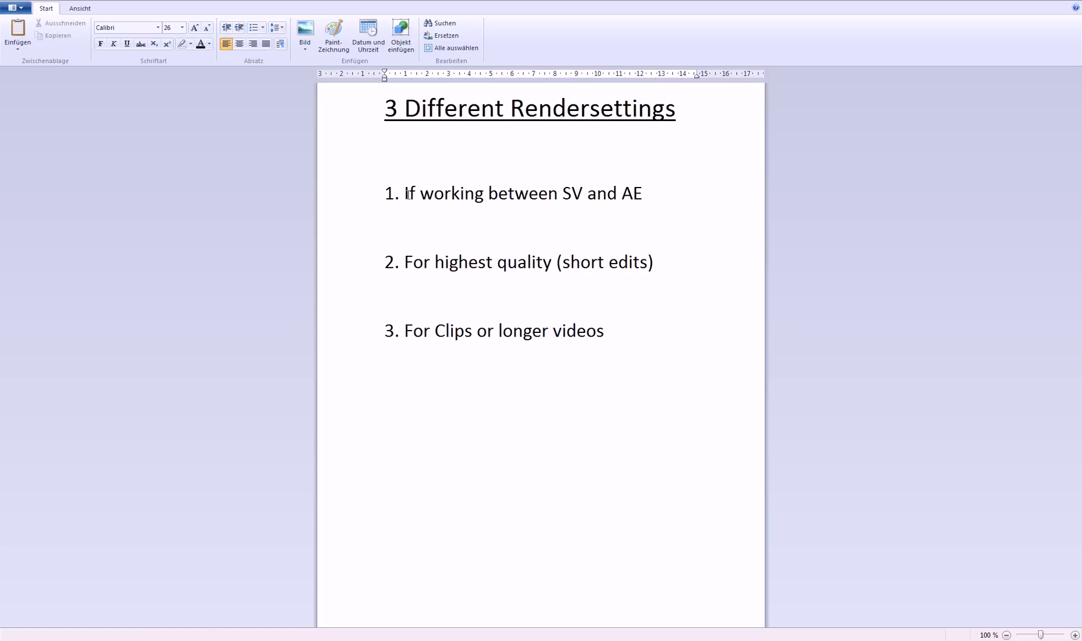
# Split the clip at 00:00:01,42 and 00:00:03,48 and make the middle piece the render region
pyautogui.click(146, 640)
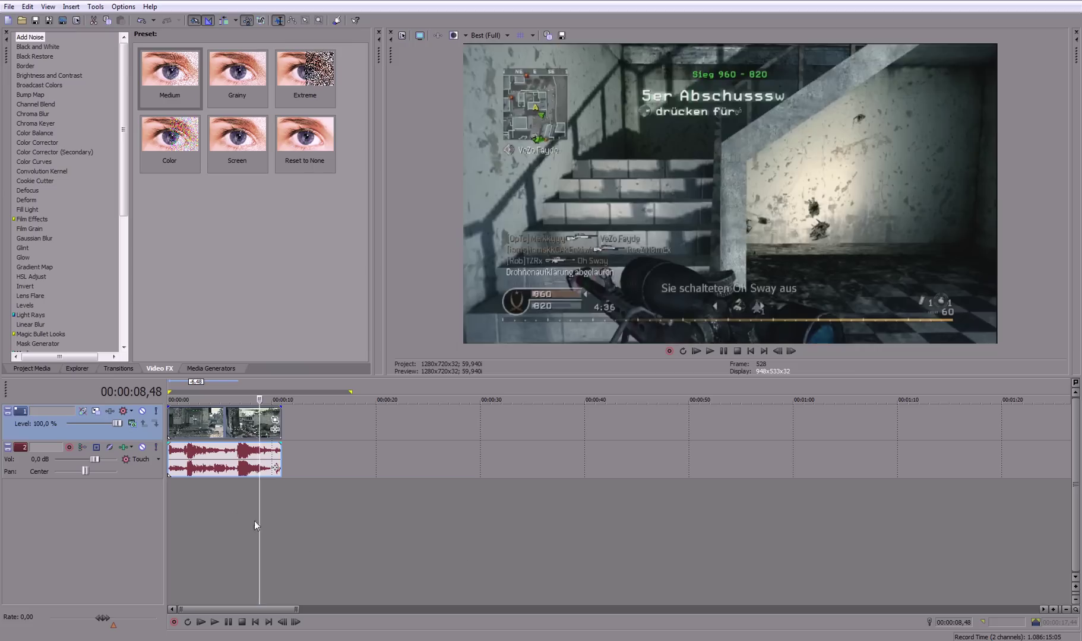
pyautogui.click(209, 431)
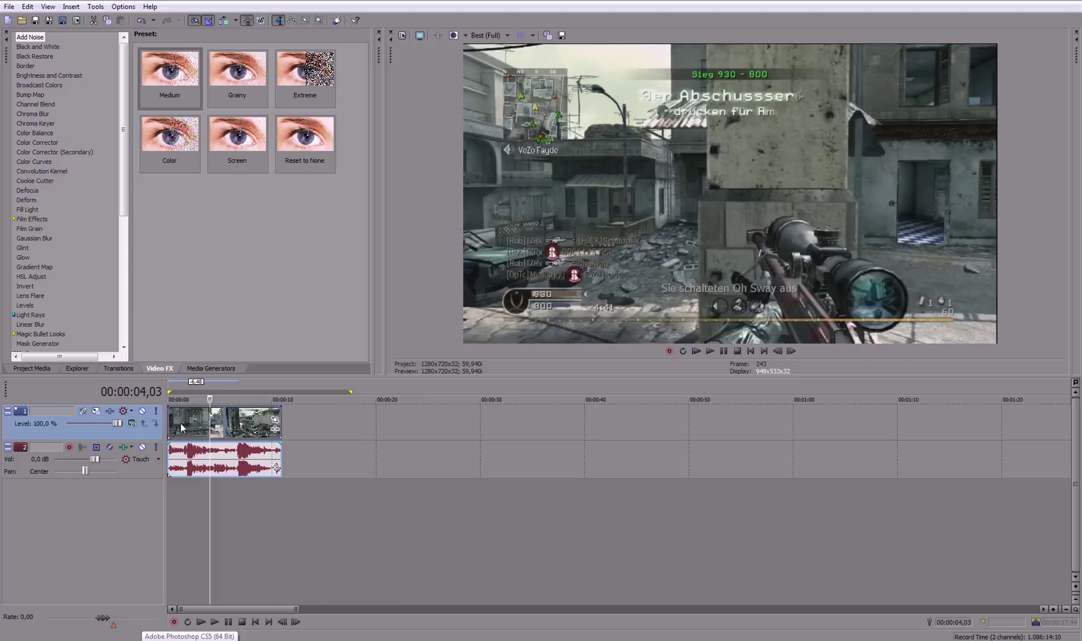
pyautogui.click(236, 425)
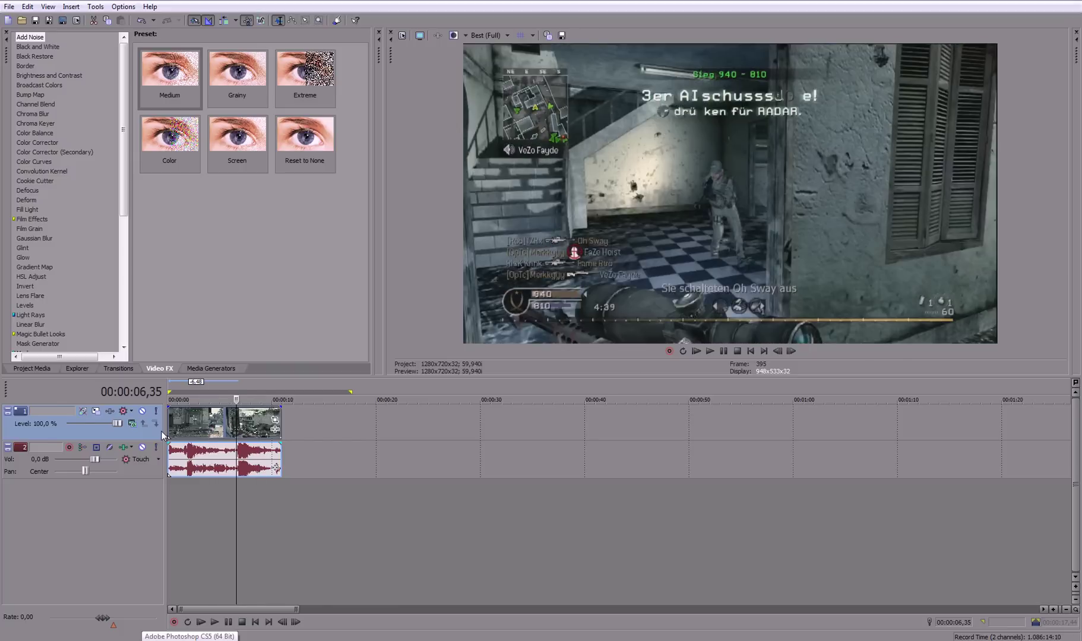
pyautogui.click(191, 429)
pyautogui.scroll(3, 196, 432)
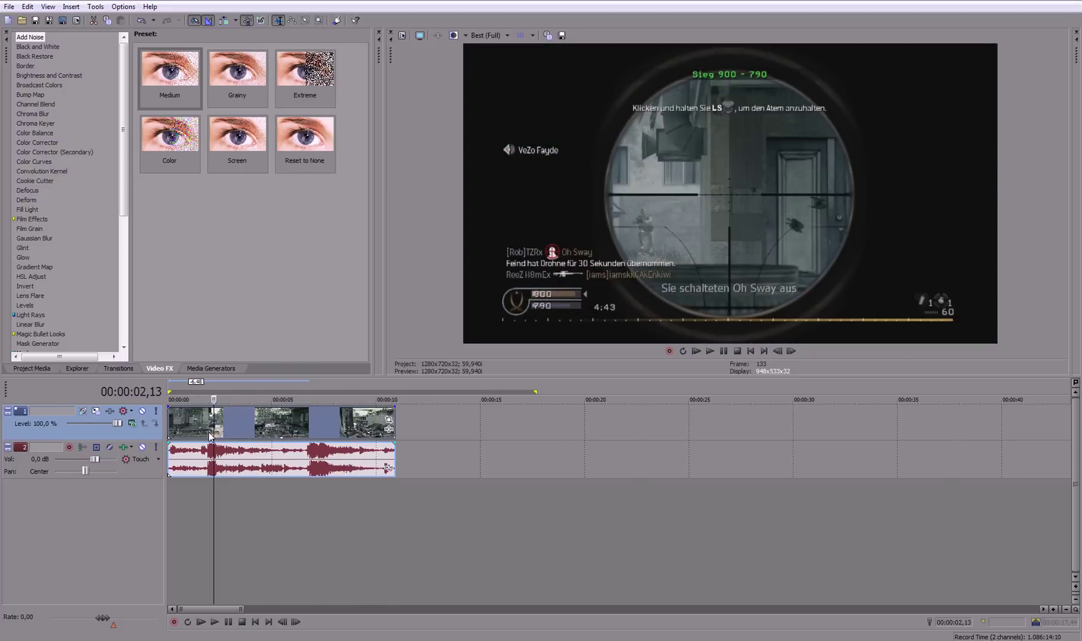
pyautogui.click(206, 430)
pyautogui.click(203, 430)
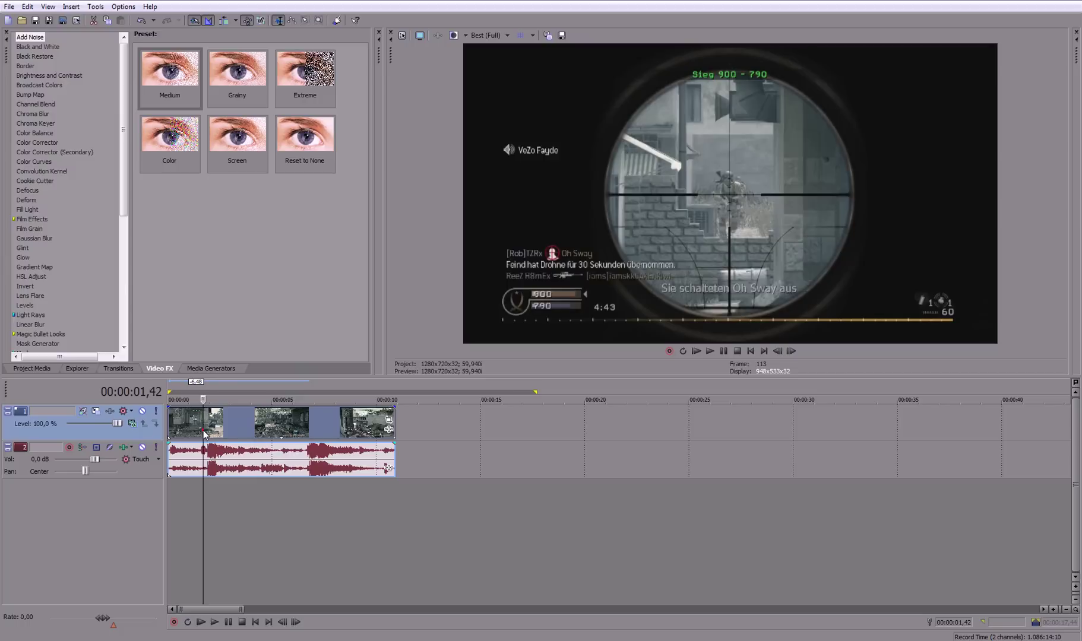
pyautogui.press('s')
pyautogui.press('space')
pyautogui.press('s')
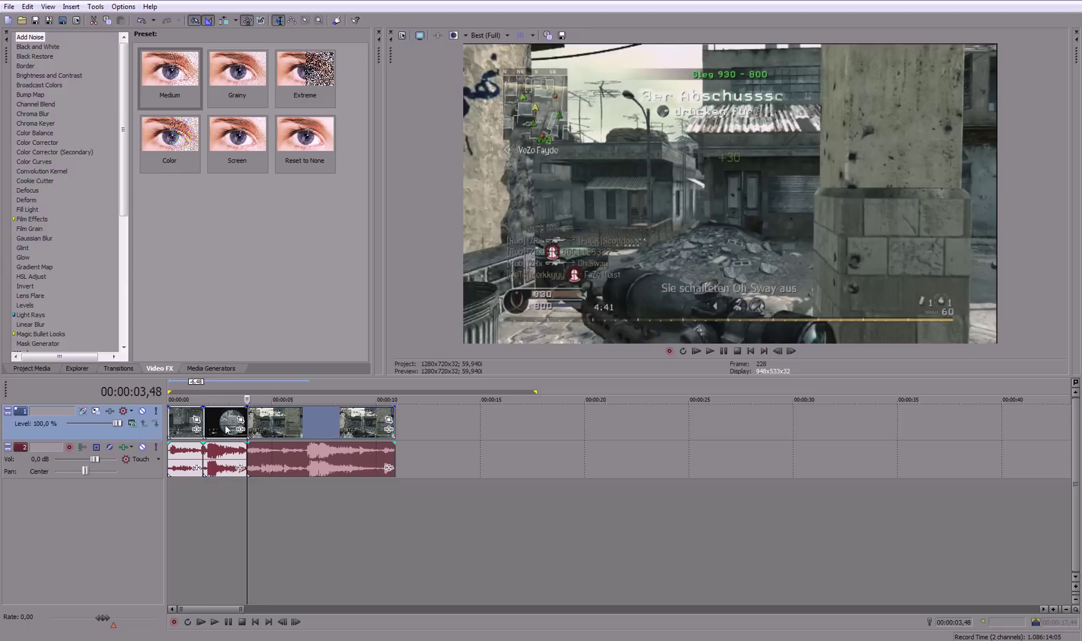
pyautogui.doubleClick(227, 430)
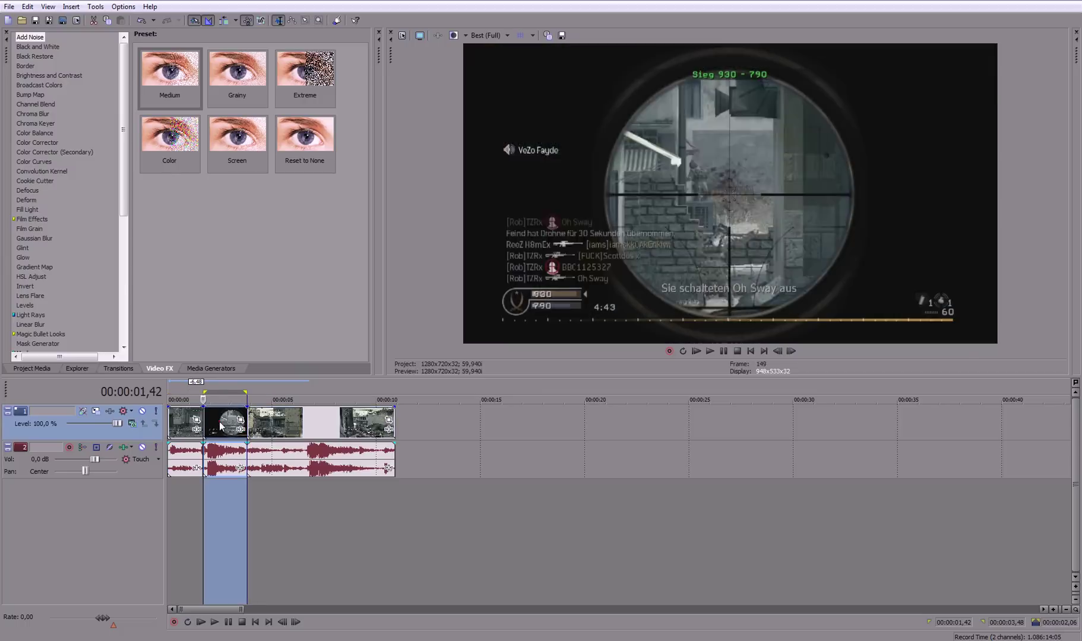
# Render As Video for Windows (*.avi) and open the template's custom settings
pyautogui.click(11, 11)
pyautogui.click(62, 79)
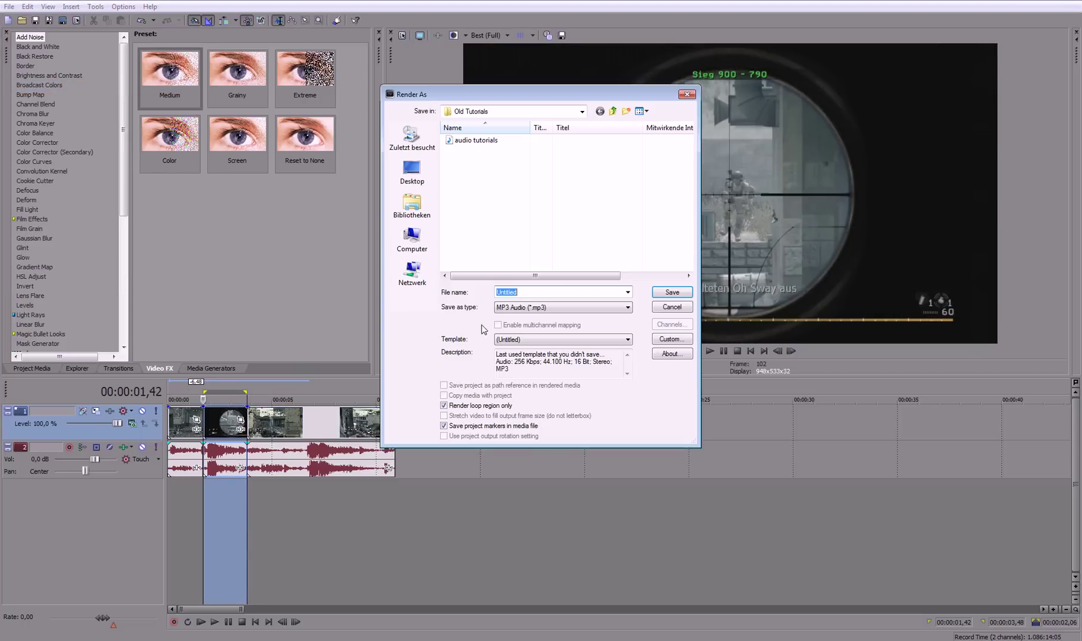
pyautogui.click(526, 308)
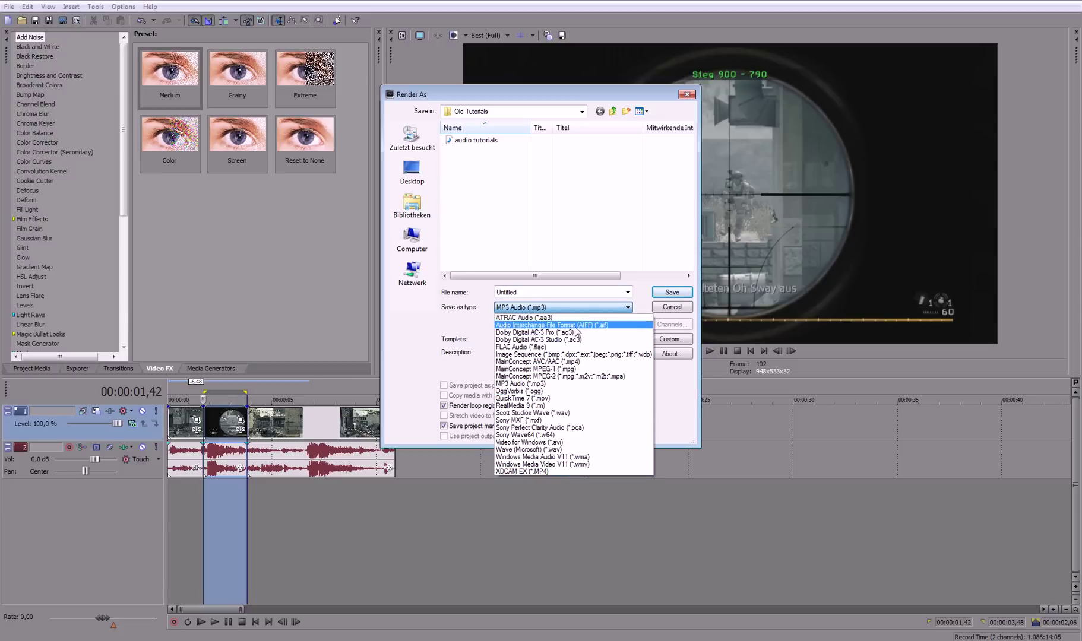
pyautogui.click(558, 444)
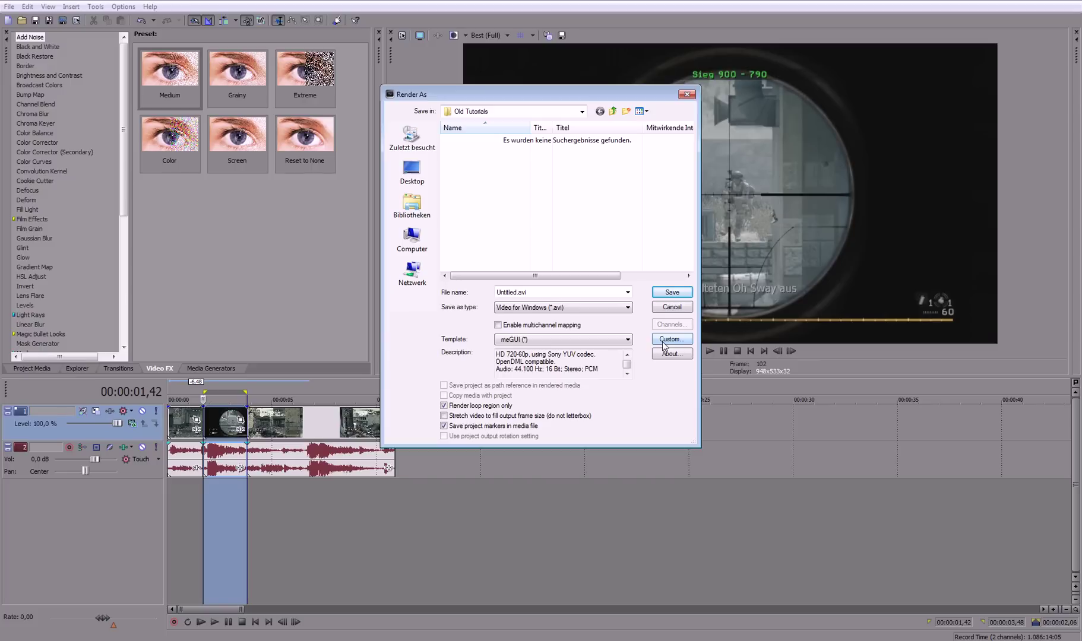
pyautogui.moveTo(488, 96); pyautogui.dragTo(489, 120)
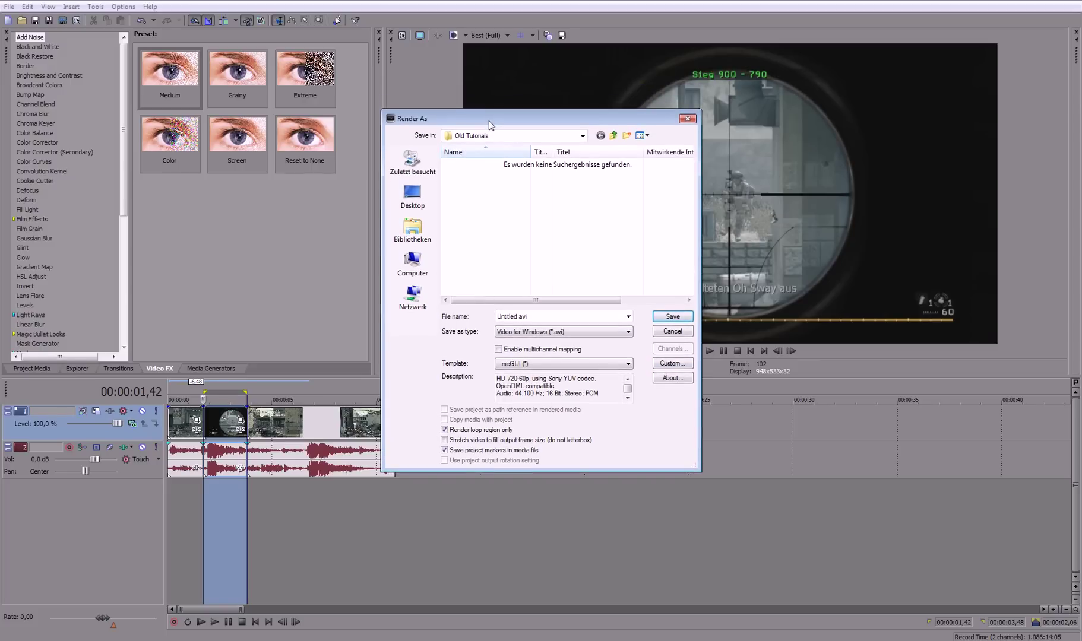
pyautogui.click(669, 365)
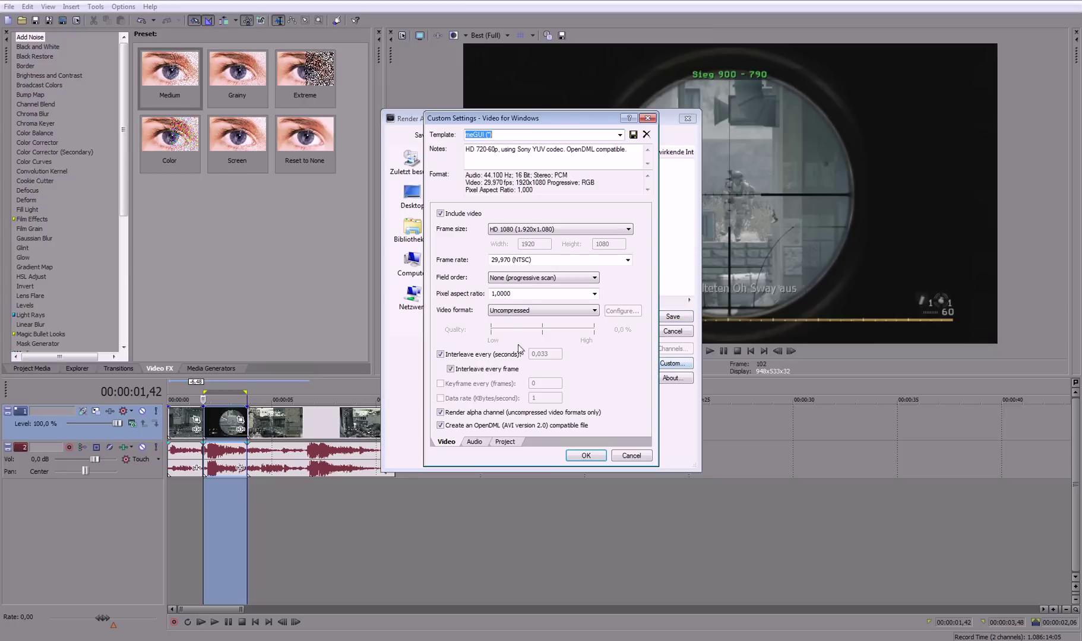
# Set the AVI template to 59,940 (Double NTSC) at Best quality, then accept and save the render
pyautogui.click(627, 260)
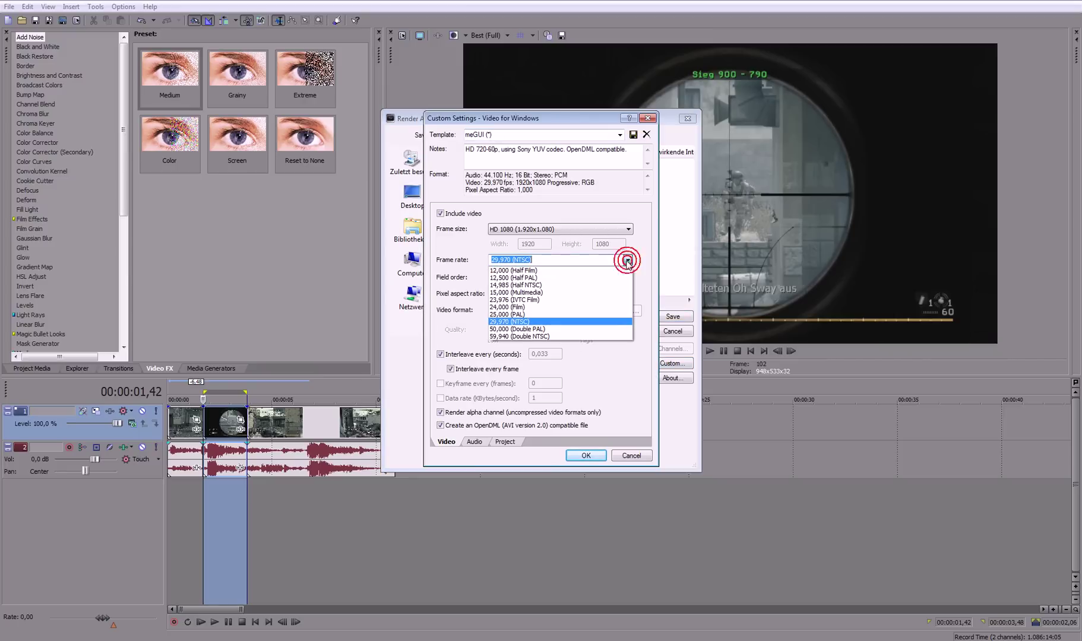
pyautogui.click(506, 337)
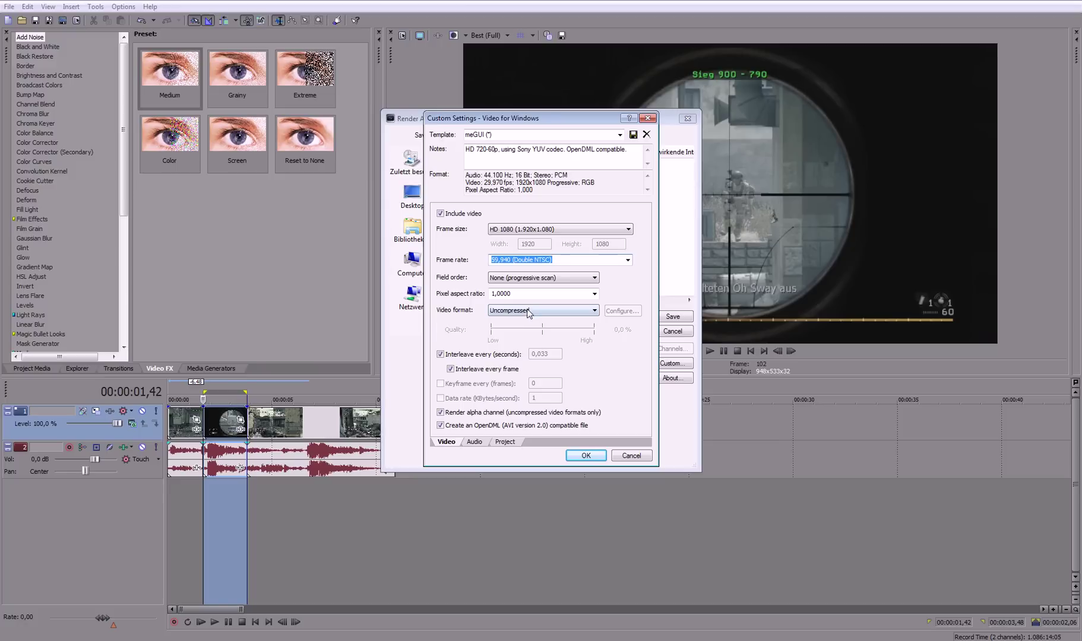
pyautogui.click(475, 442)
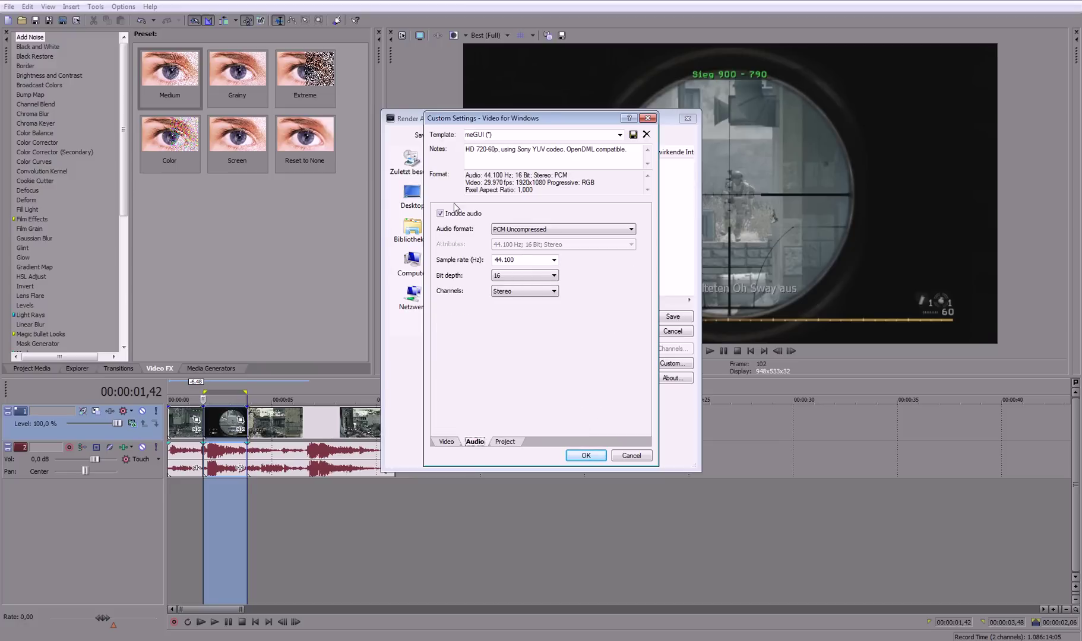
pyautogui.click(505, 441)
pyautogui.click(541, 215)
pyautogui.click(558, 259)
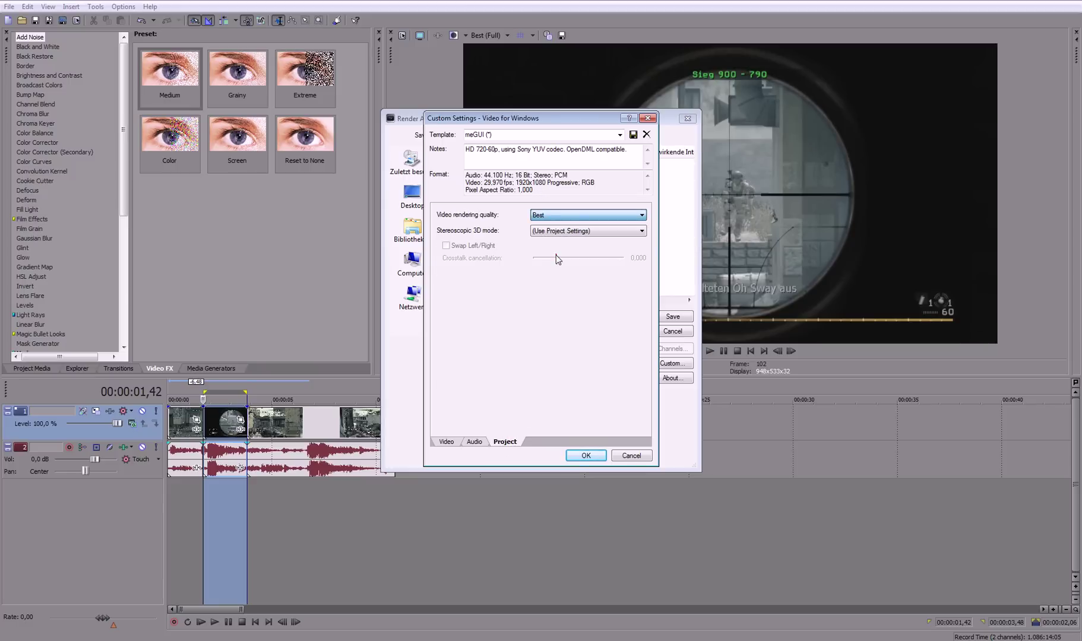
pyautogui.click(585, 456)
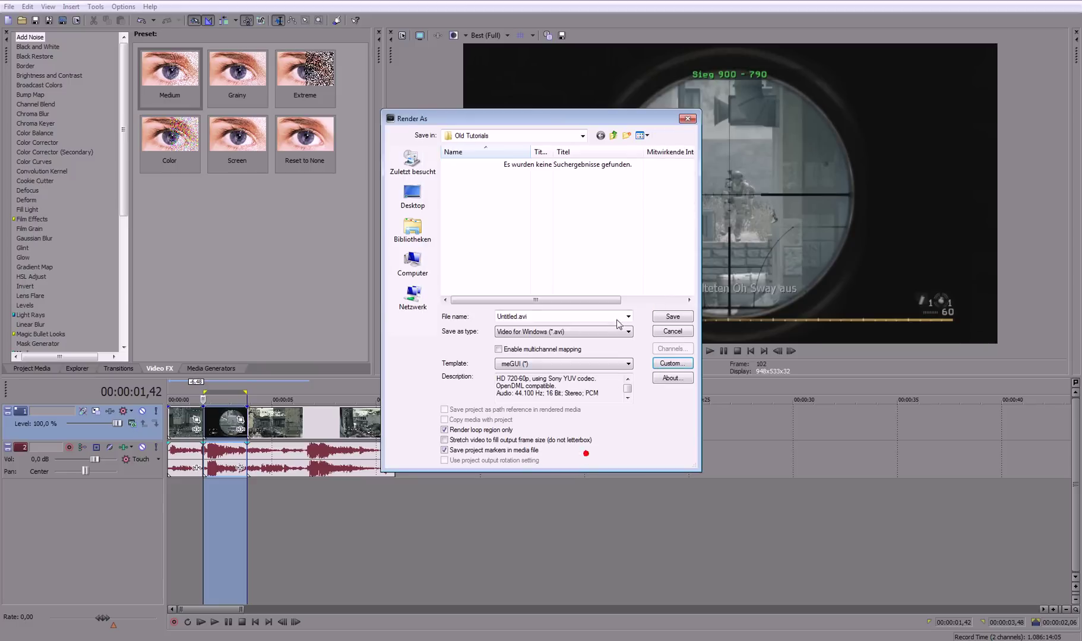
pyautogui.click(675, 318)
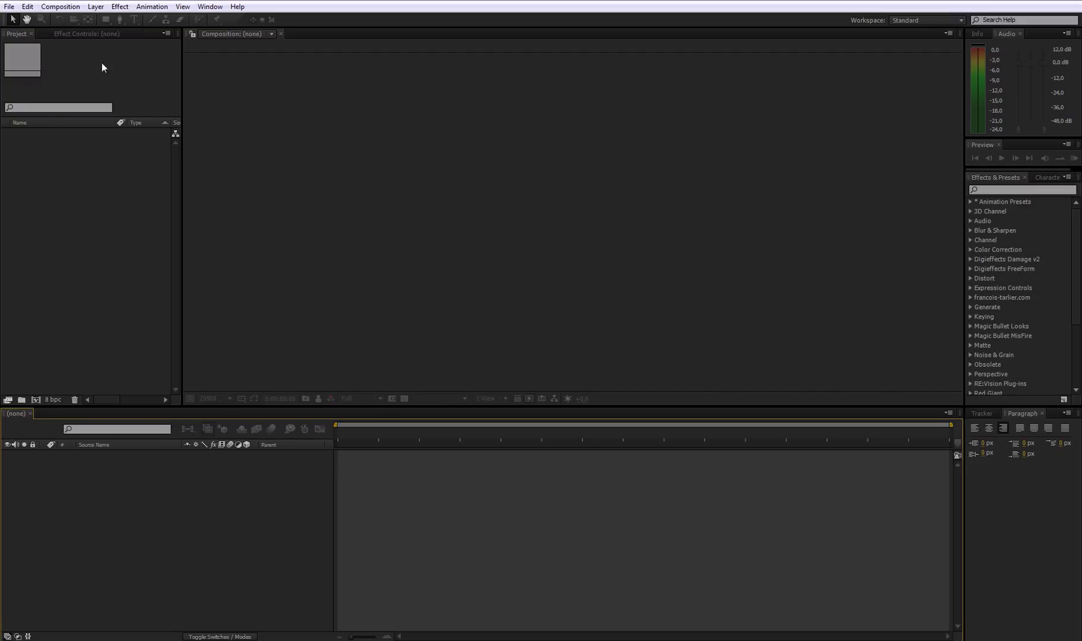
# Reopen the recent project agony 2.aep and move the time indicator to 0;00;13;41
pyautogui.click(11, 8)
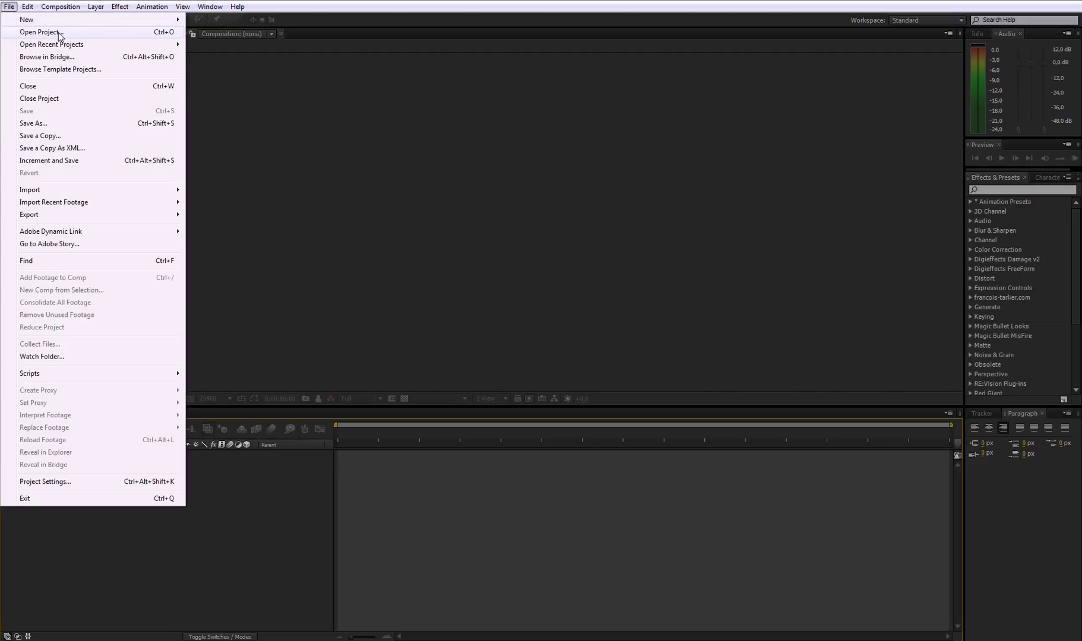
pyautogui.moveTo(68, 47)
pyautogui.click(213, 46)
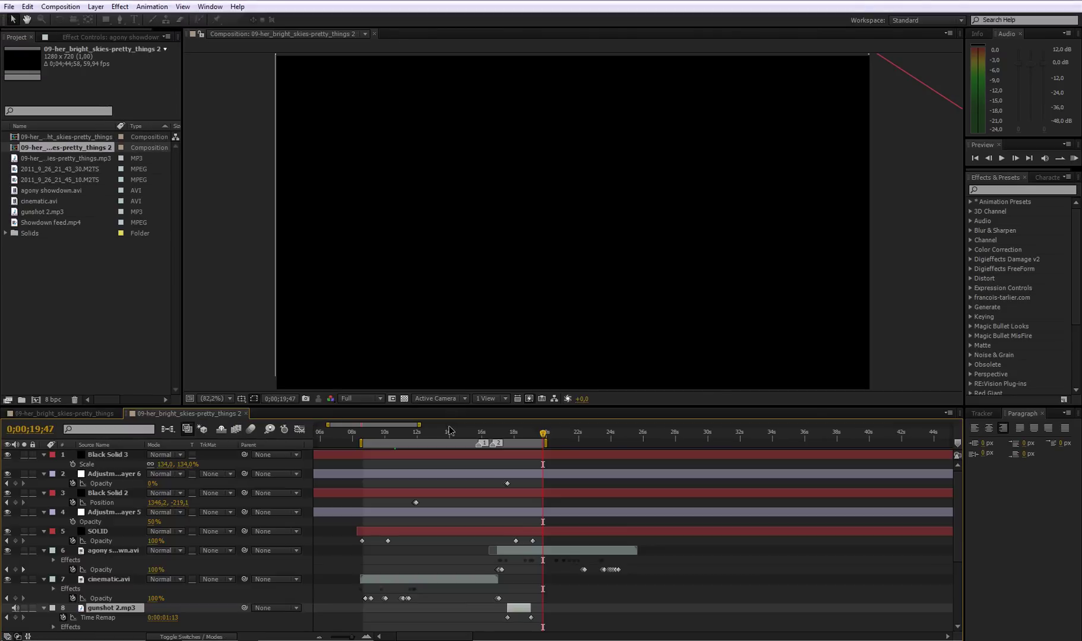
pyautogui.click(444, 432)
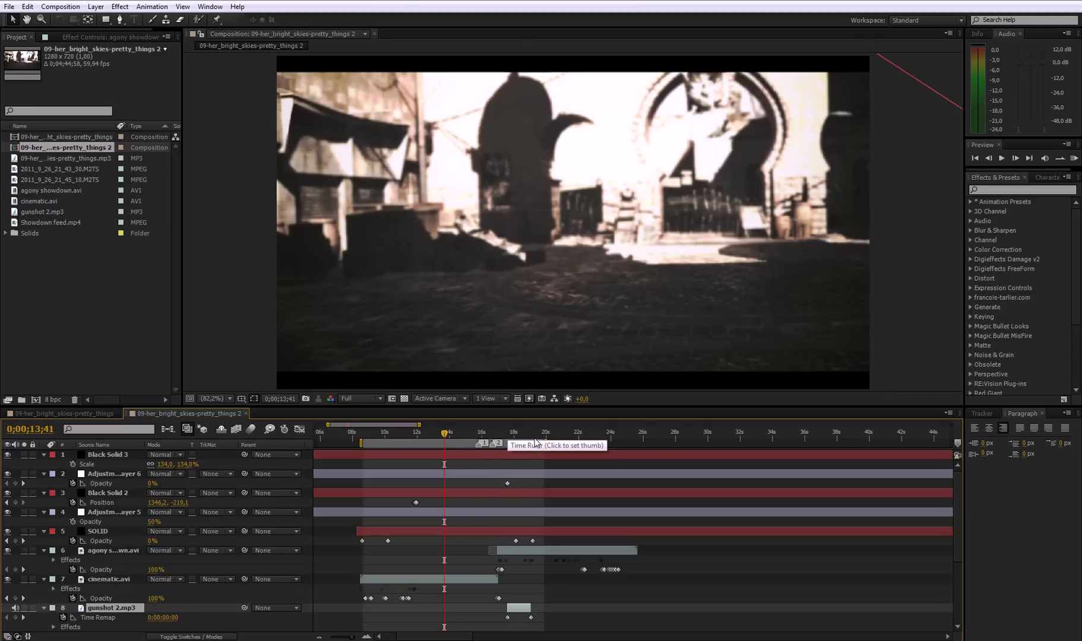
pyautogui.click(60, 6)
# Queue the composition and give render item 3 a custom 29,97 frame rate
pyautogui.click(91, 92)
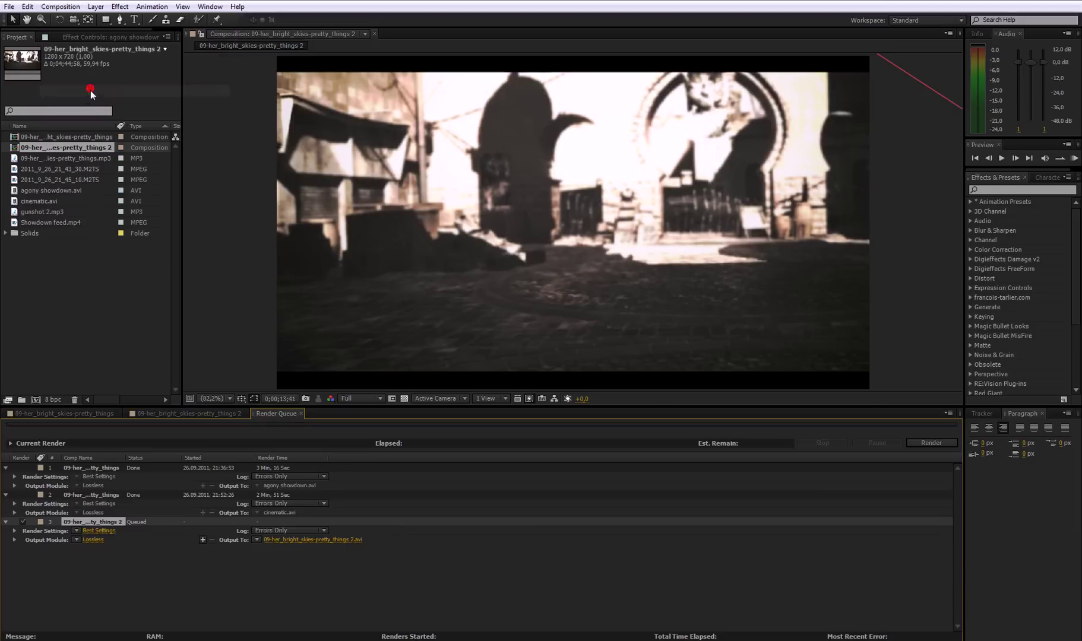
pyautogui.click(91, 531)
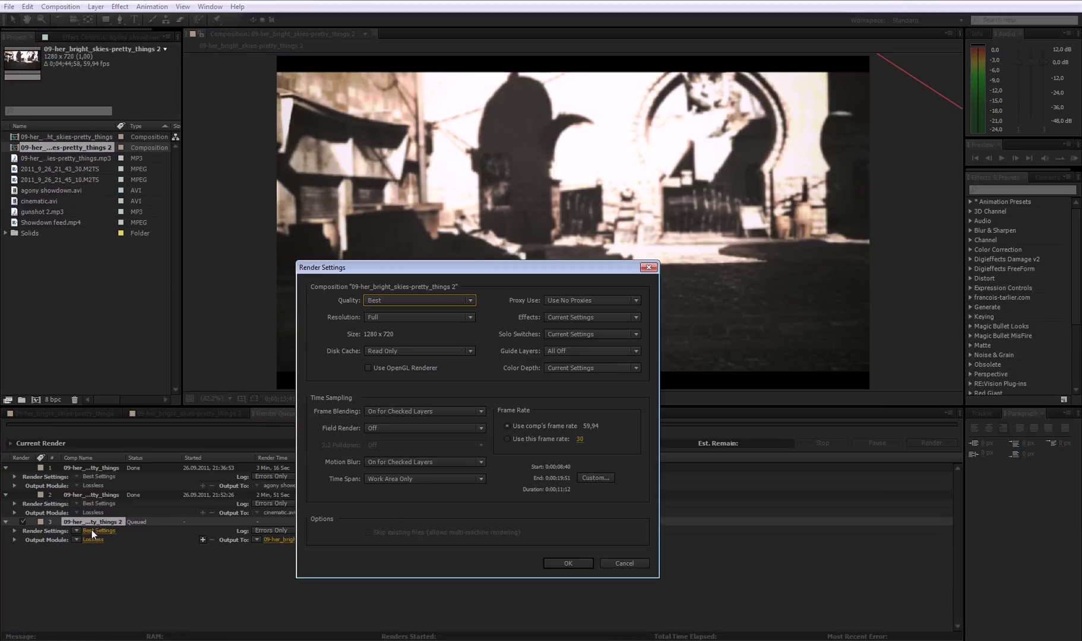
pyautogui.click(547, 439)
pyautogui.click(548, 425)
pyautogui.moveTo(541, 272); pyautogui.dragTo(533, 317)
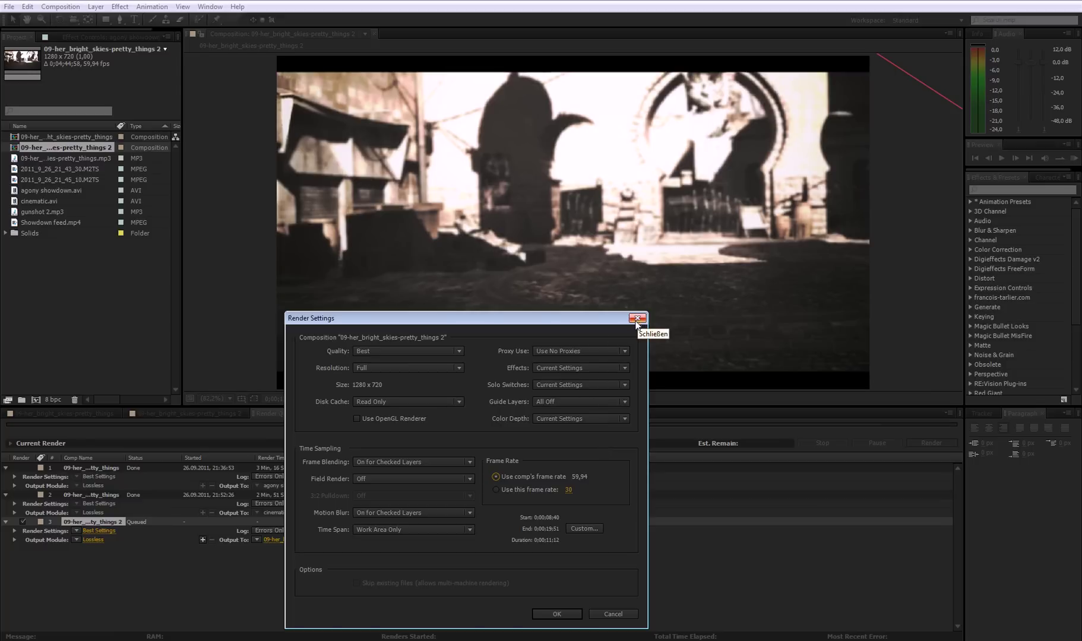
pyautogui.click(504, 491)
pyautogui.click(570, 491)
pyautogui.write('29,9')
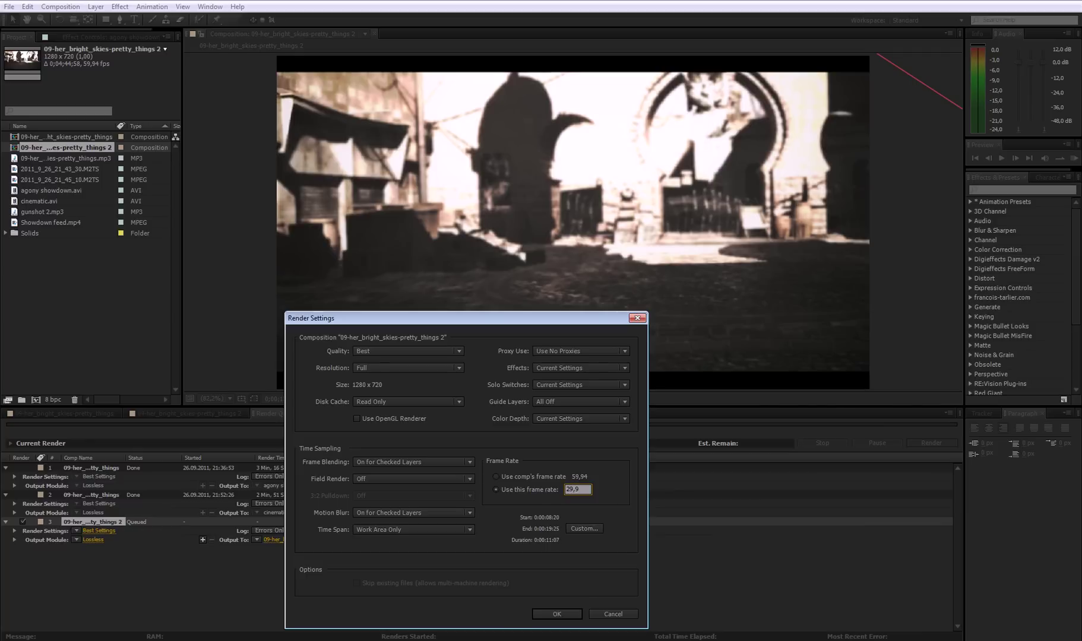
pyautogui.write('7')
pyautogui.click(616, 492)
pyautogui.click(551, 491)
# Accept the Best Settings render settings and set the item's output module format to AVI
pyautogui.click(564, 612)
pyautogui.click(93, 539)
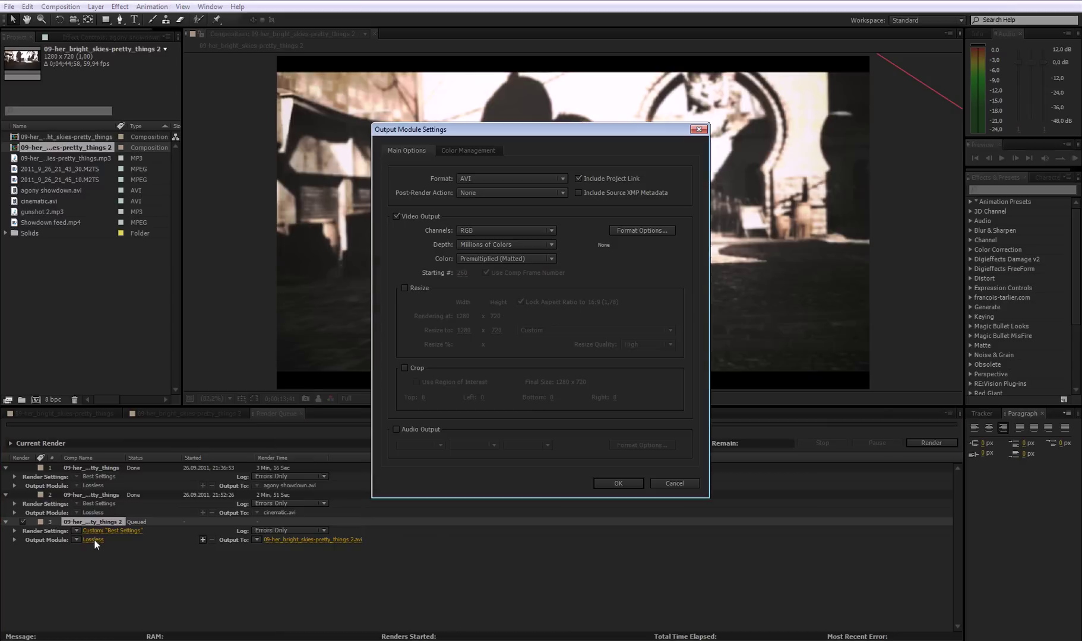
pyautogui.click(504, 178)
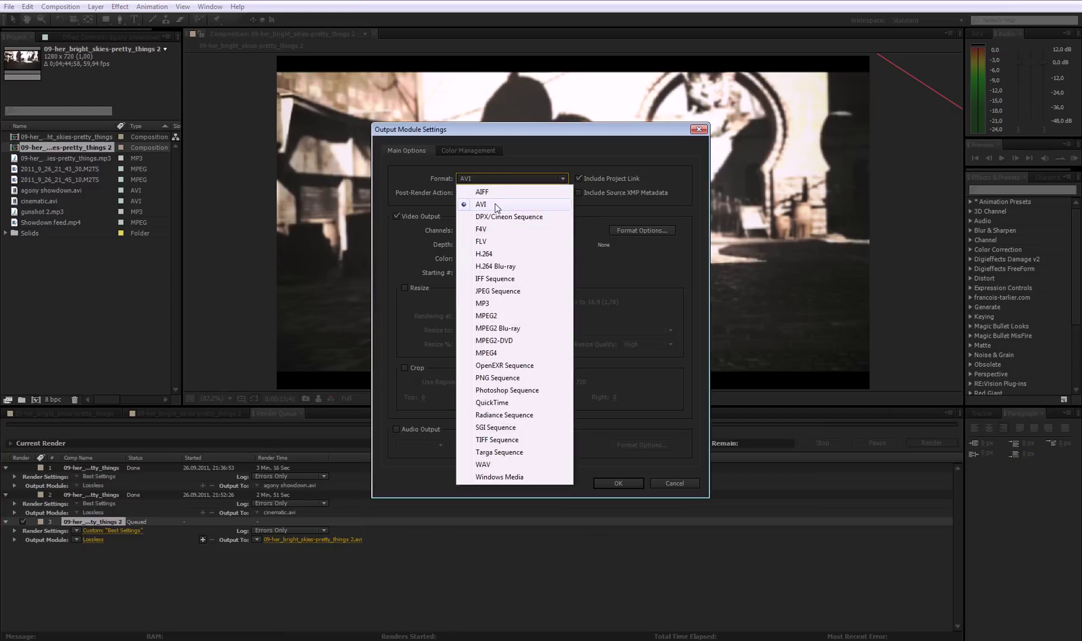
pyautogui.click(496, 204)
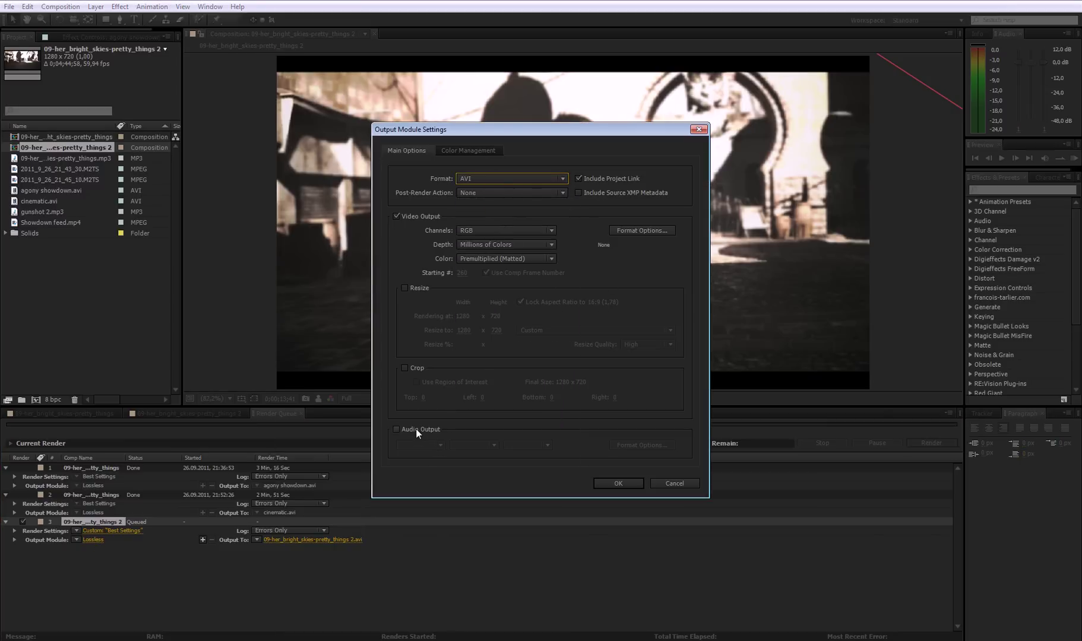
pyautogui.click(625, 484)
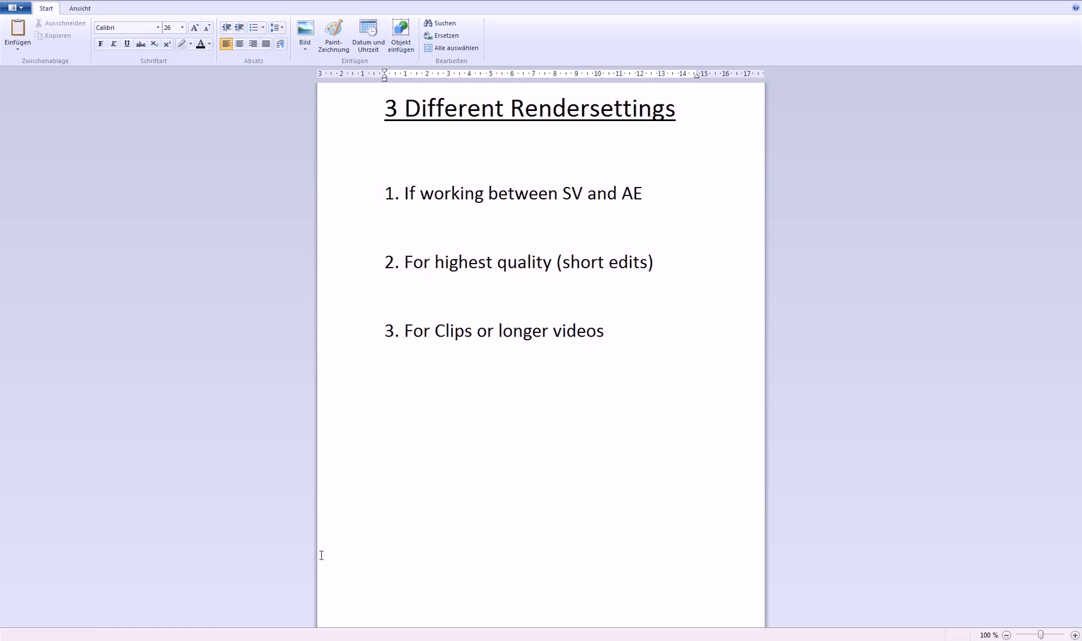
# Switch from the WordPad notes to the Tutorial folder in Windows Explorer
pyautogui.hotkey('alt', 'Tab')
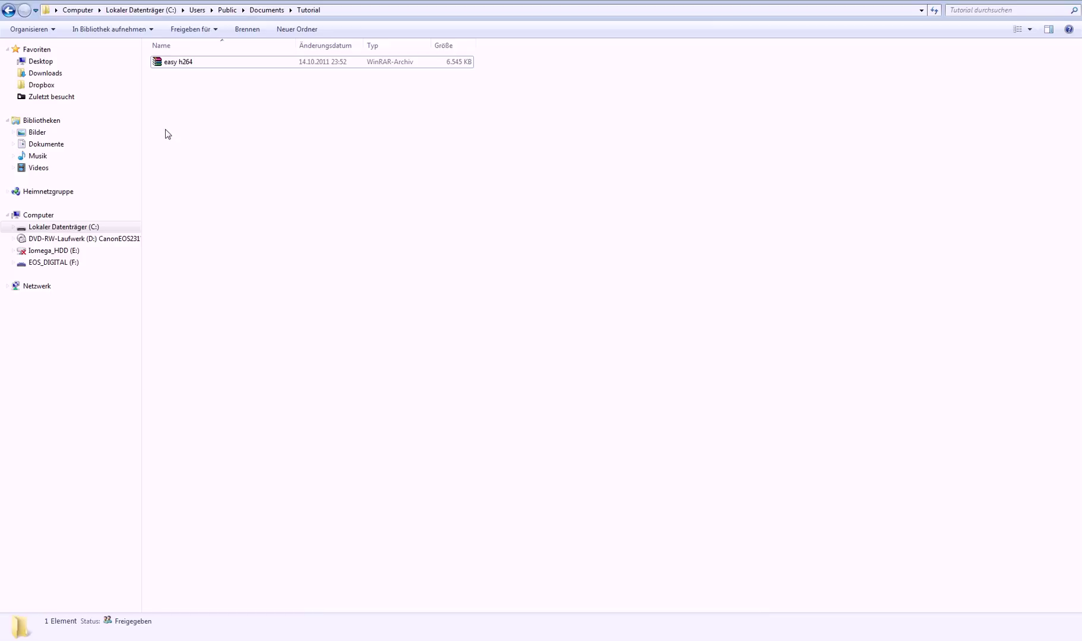
# Extract the easy h264 archive, open its folder and launch Easy h264
pyautogui.click(179, 67)
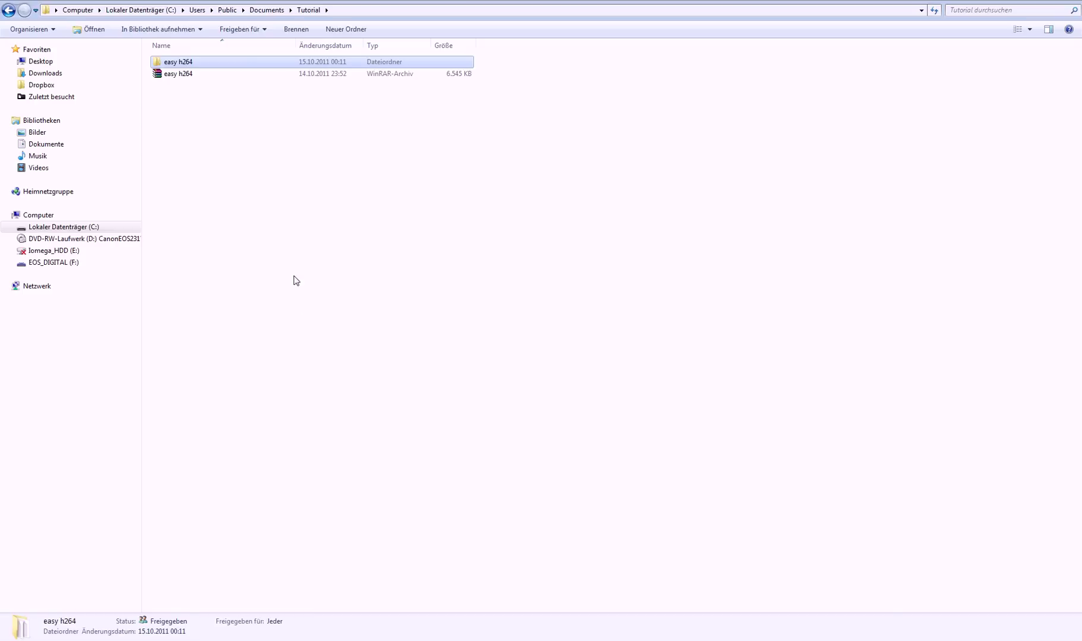
pyautogui.doubleClick(198, 64)
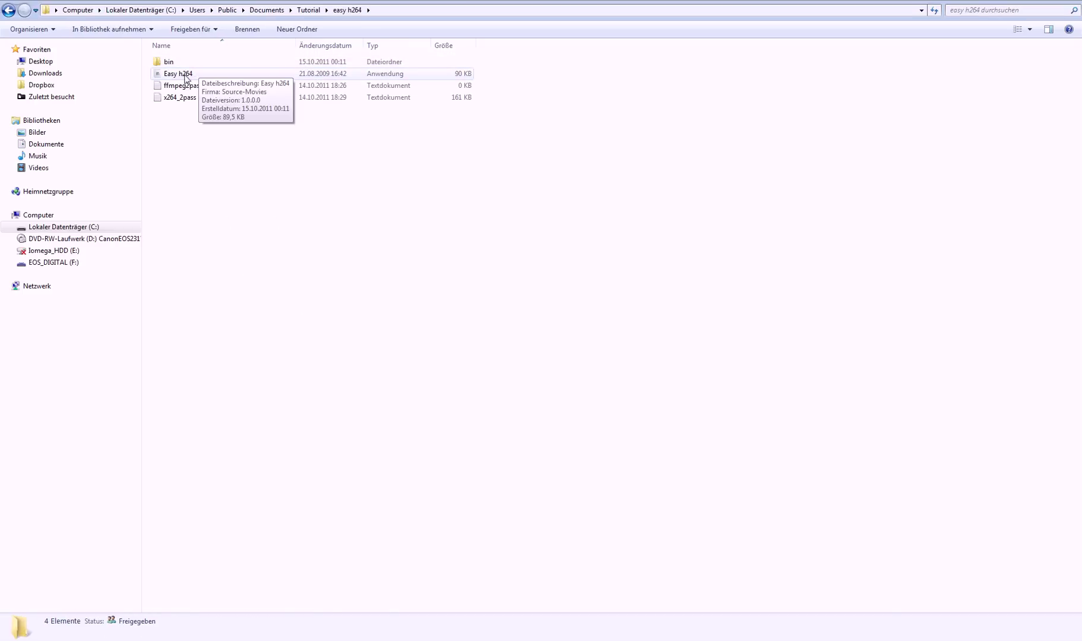
pyautogui.moveTo(173, 78); pyautogui.dragTo(224, 71)
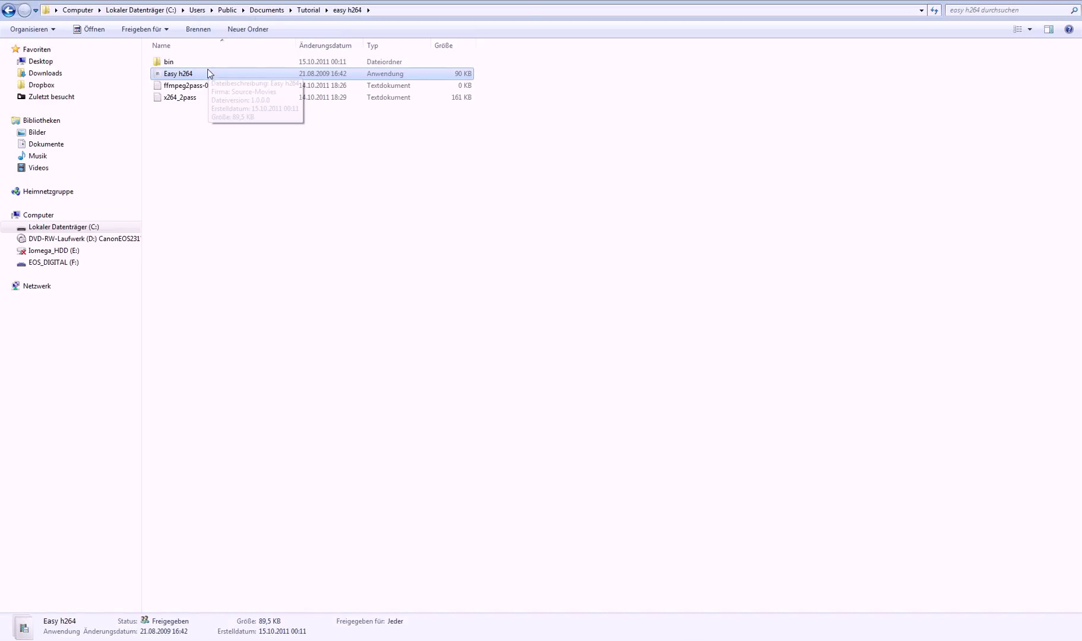
pyautogui.doubleClick(188, 75)
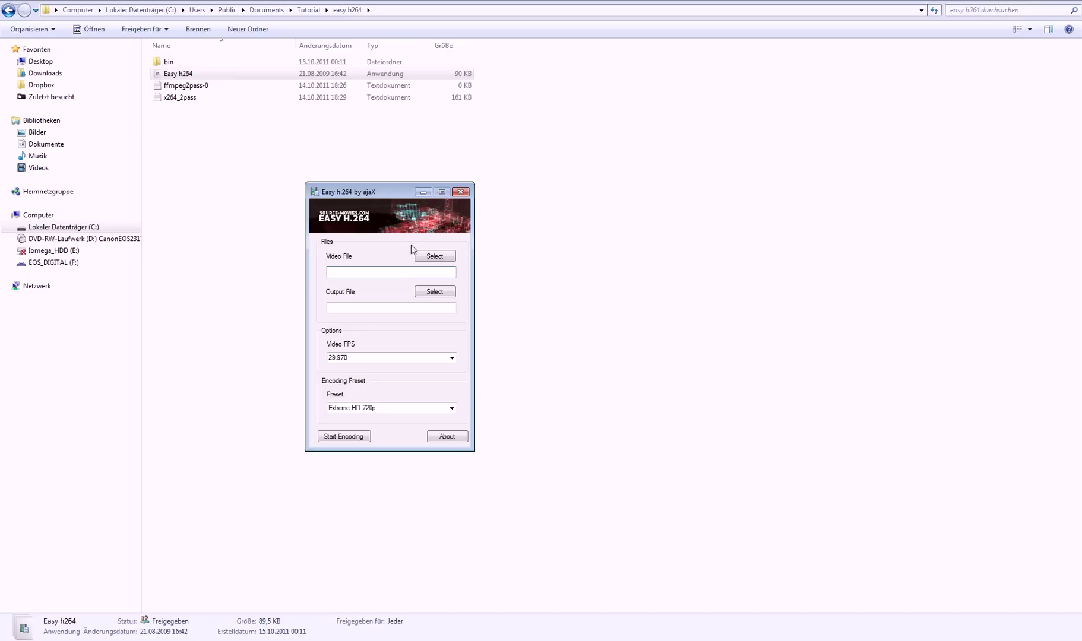
# Encode bf3 nosc.avi to final render.mp4 at 29.970 fps with an HD 720p preset, then close
pyautogui.click(429, 257)
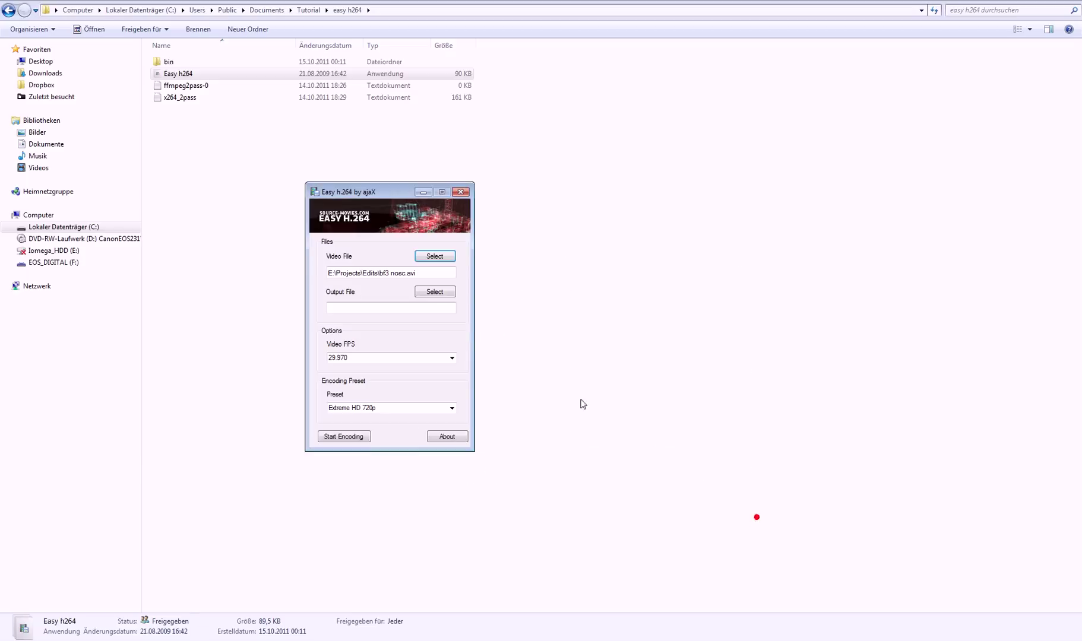
pyautogui.click(434, 292)
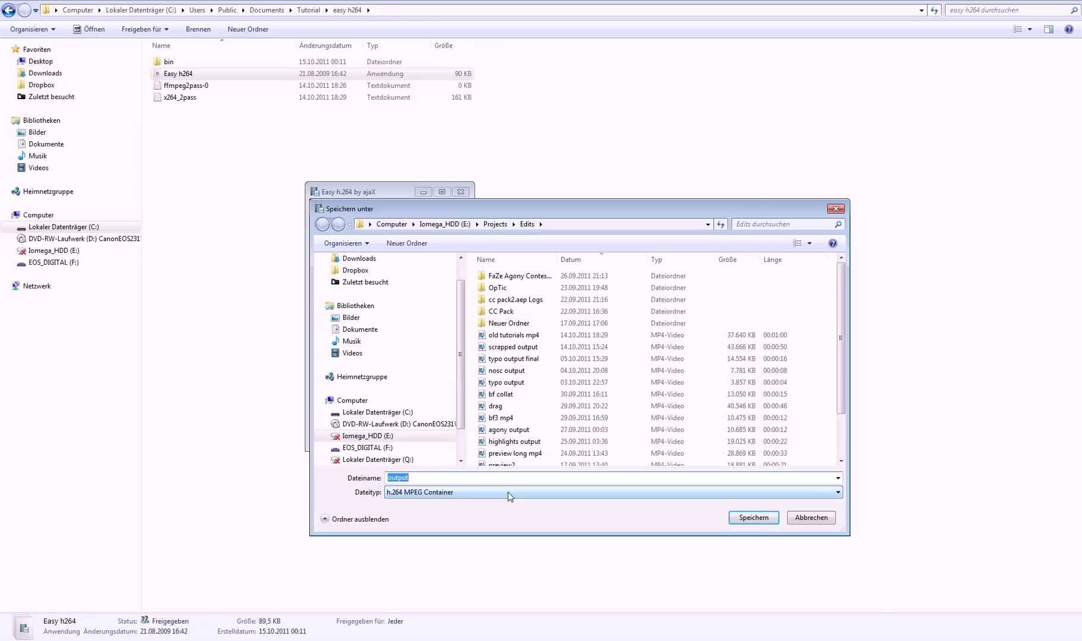
pyautogui.write('final render')
pyautogui.click(755, 518)
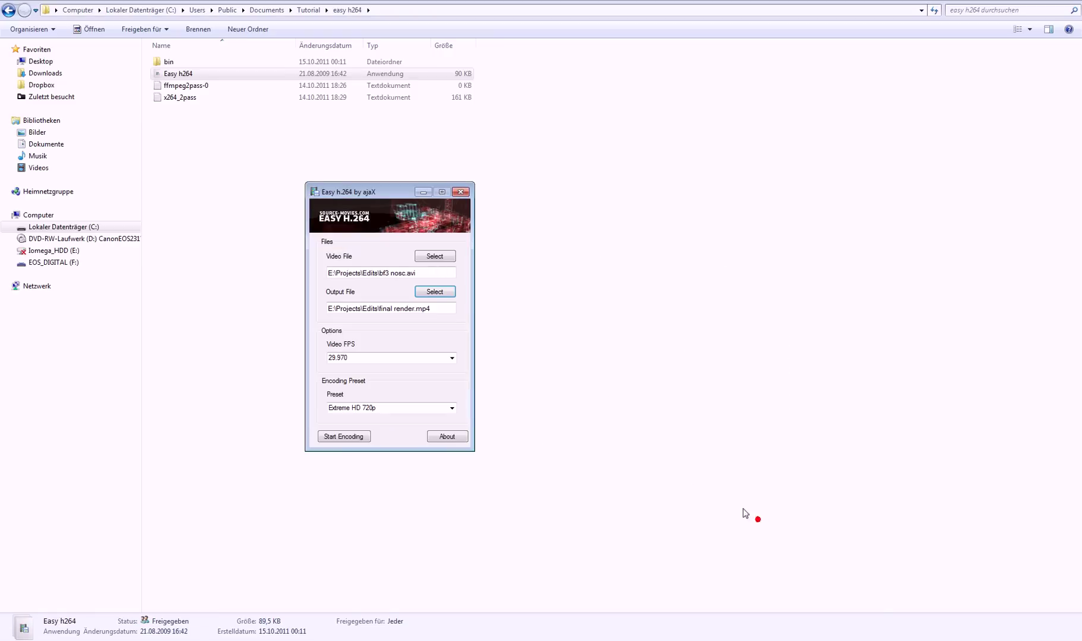
pyautogui.click(451, 359)
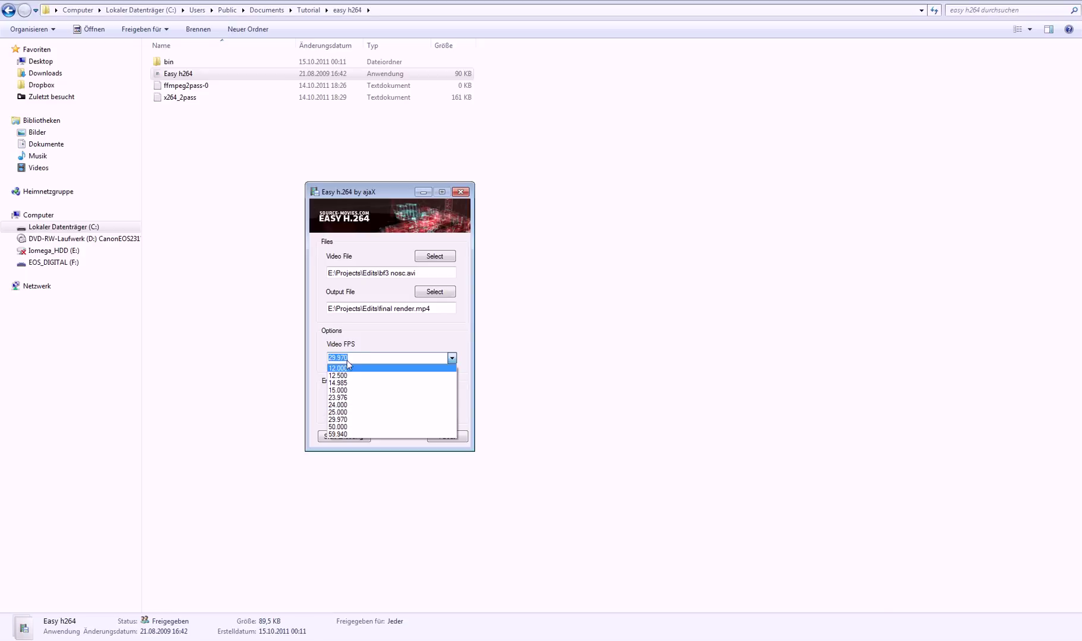
pyautogui.click(346, 420)
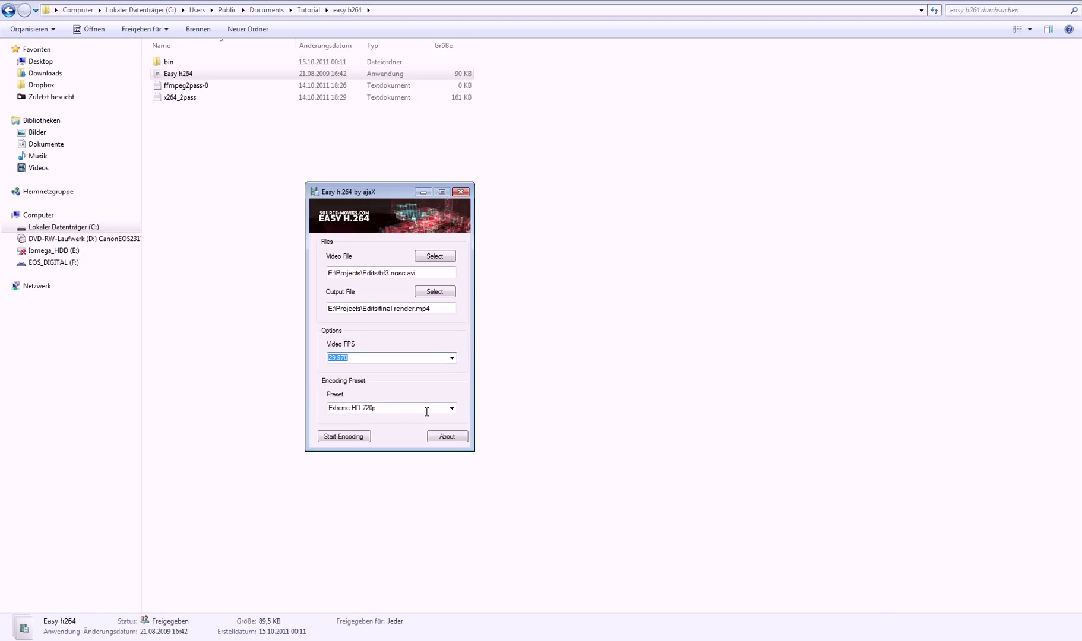
pyautogui.click(450, 408)
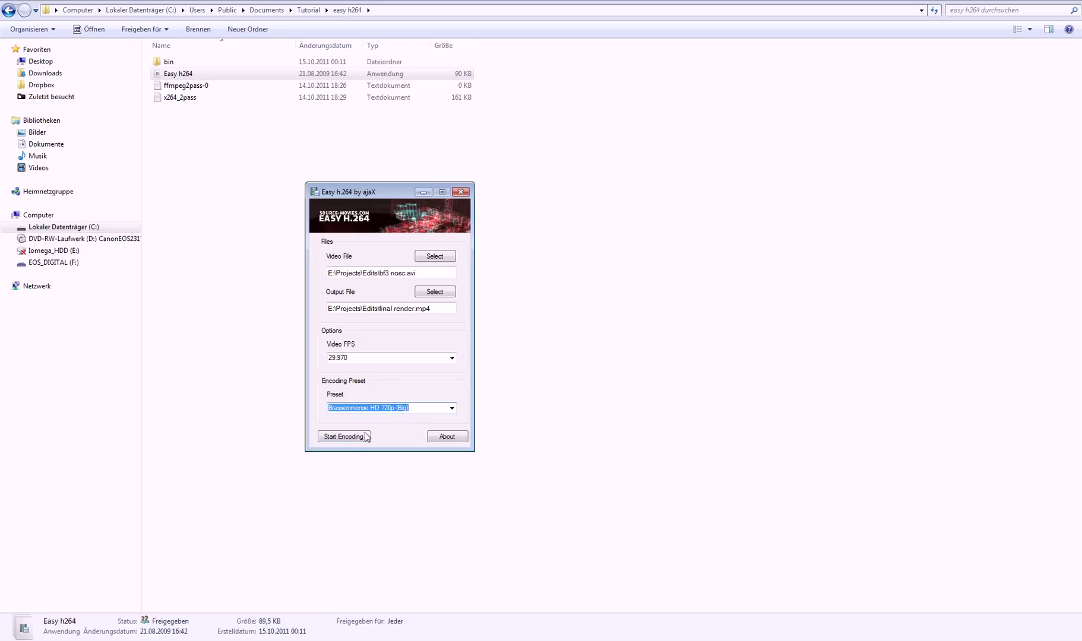
pyautogui.click(461, 193)
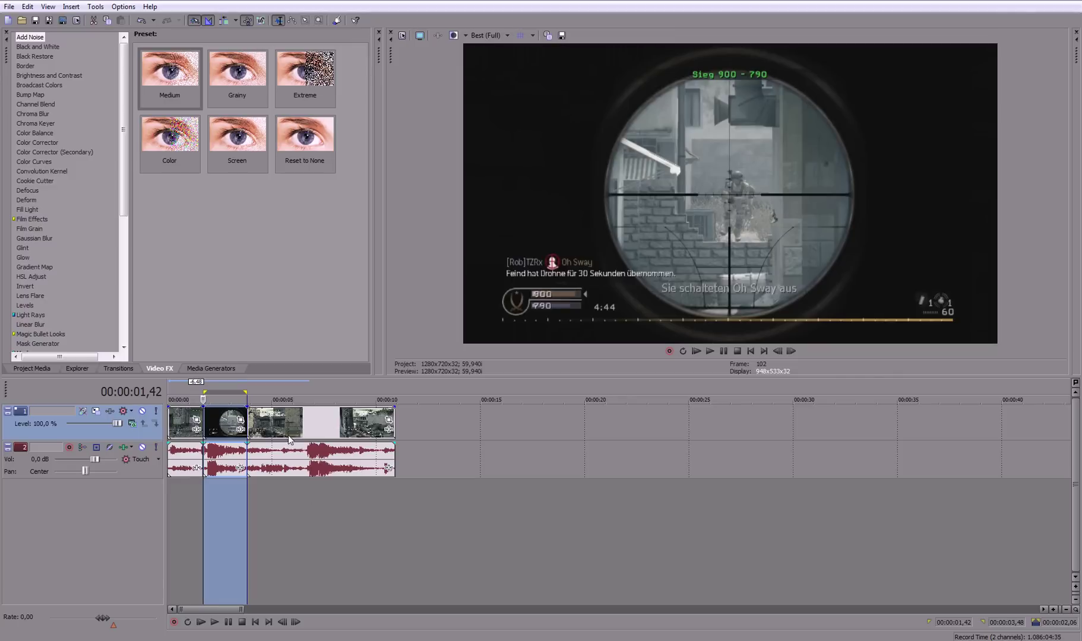
# Restore the gameplay clip to full length and extend it back to the timeline start
pyautogui.click(276, 427)
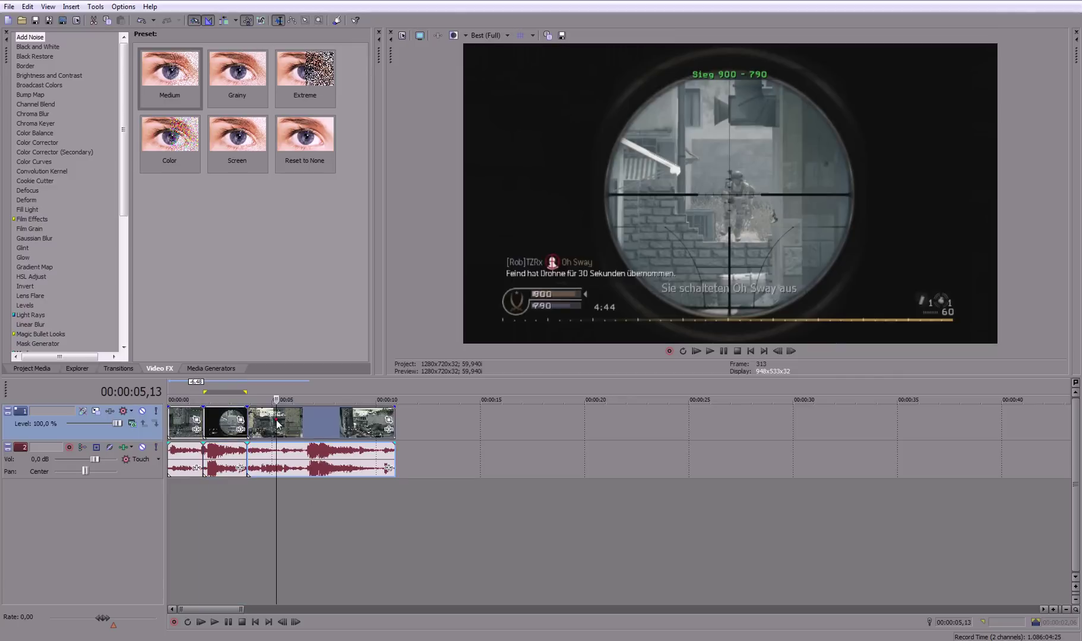
pyautogui.click(208, 427)
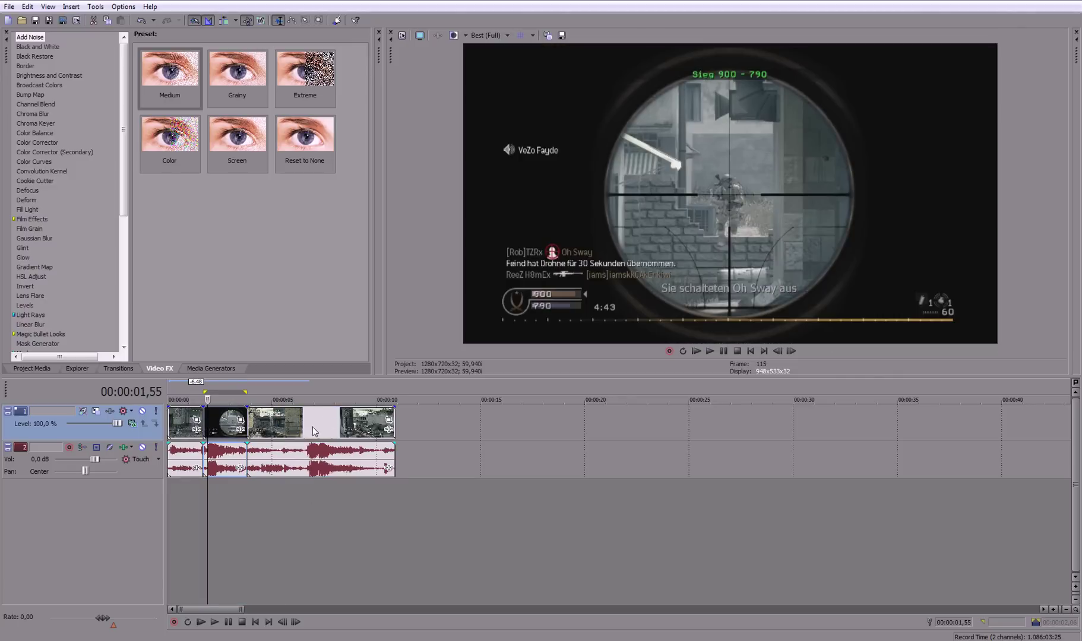
pyautogui.scroll(-2, 268, 429)
pyautogui.click(178, 419)
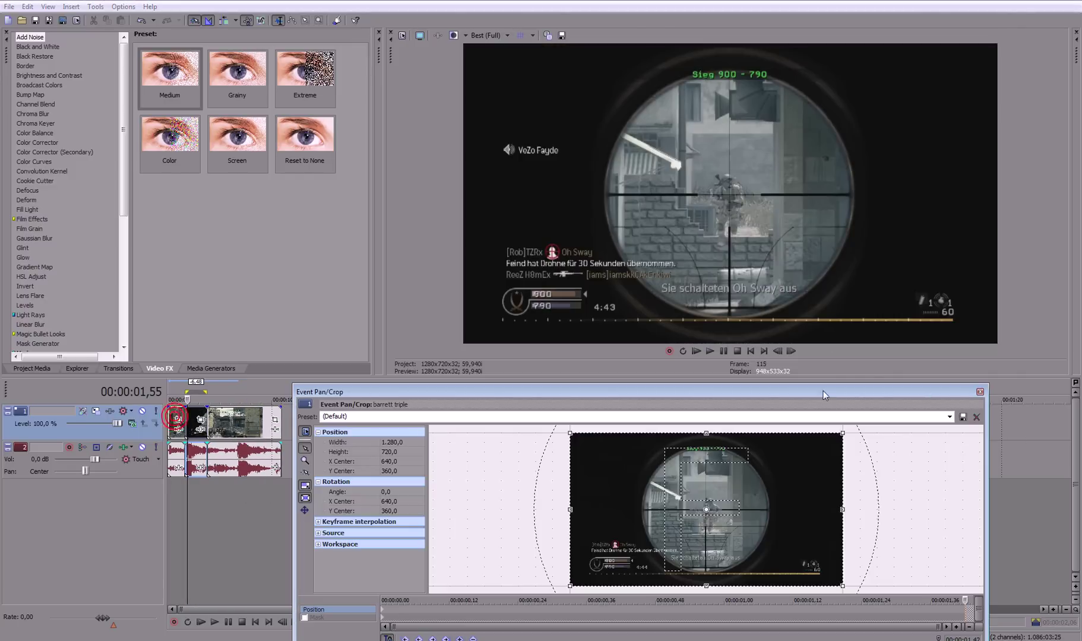
pyautogui.click(980, 392)
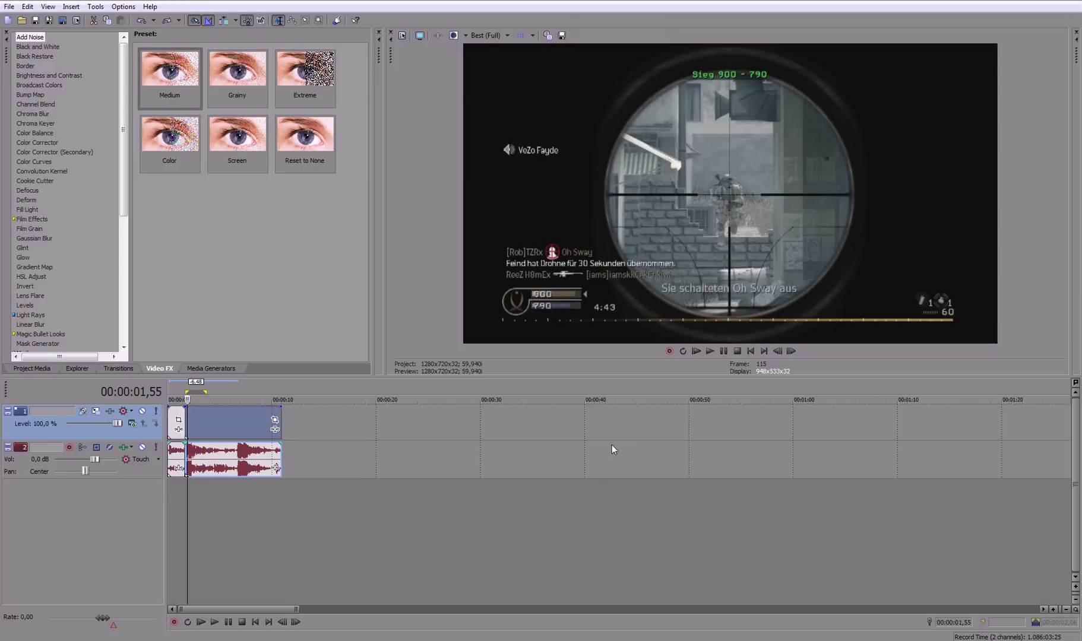
pyautogui.hotkey('ctrl', 'z')
pyautogui.hotkey('ctrl', 'z')
pyautogui.hotkey('ctrl', 'z')
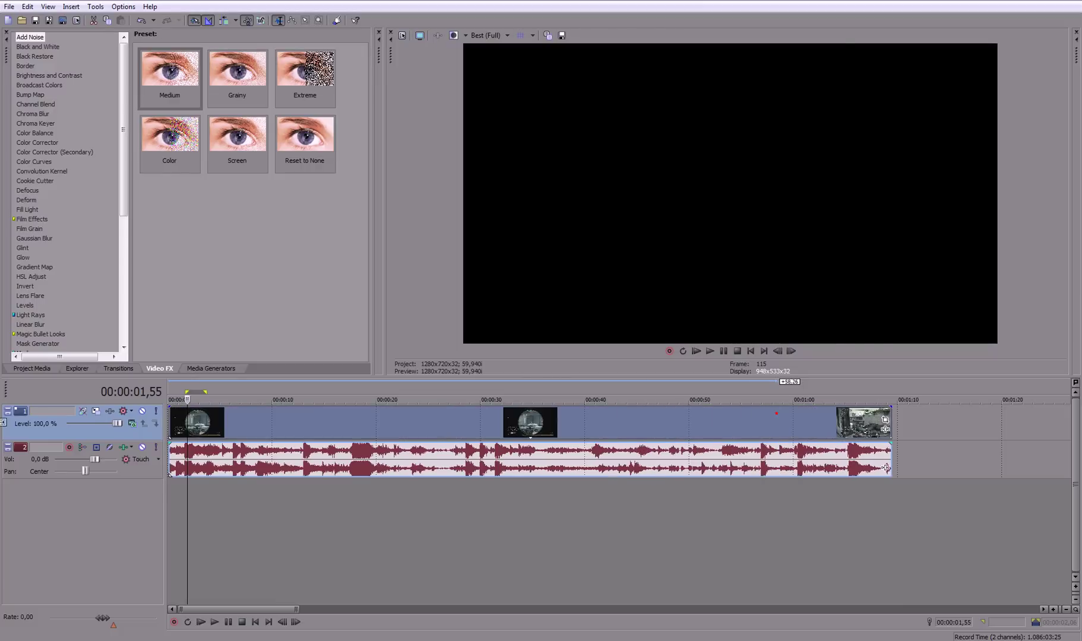
pyautogui.scroll(-3, 325, 423)
pyautogui.moveTo(326, 423); pyautogui.dragTo(799, 424)
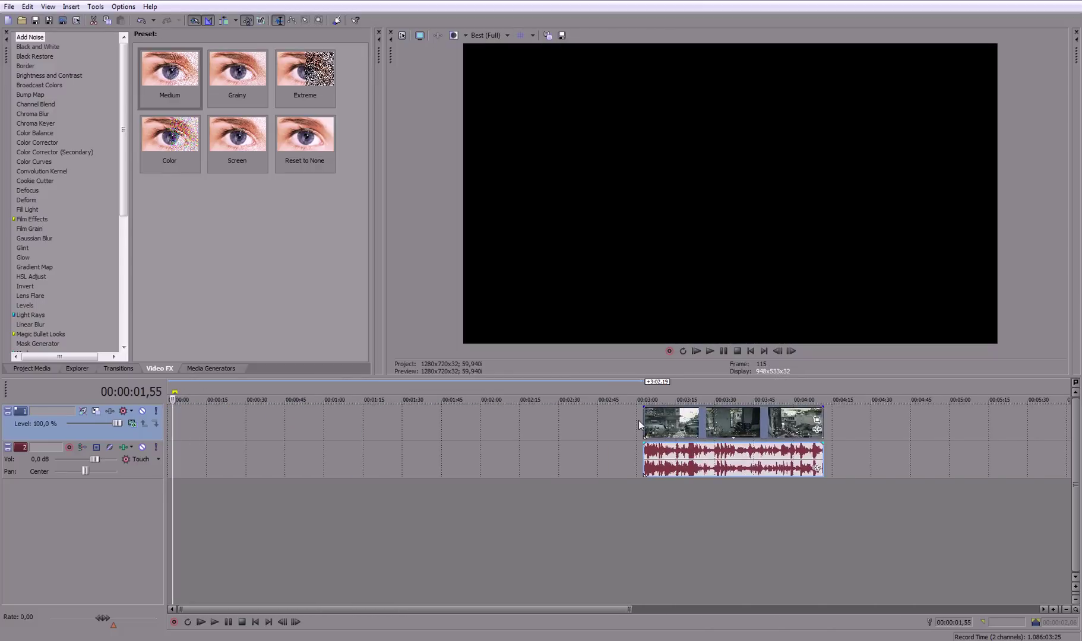
pyautogui.moveTo(642, 420); pyautogui.dragTo(169, 420)
# Check the video clip's Properties, accept them unchanged, and head to the File menu for rendering
pyautogui.click(280, 416)
pyautogui.click(343, 417)
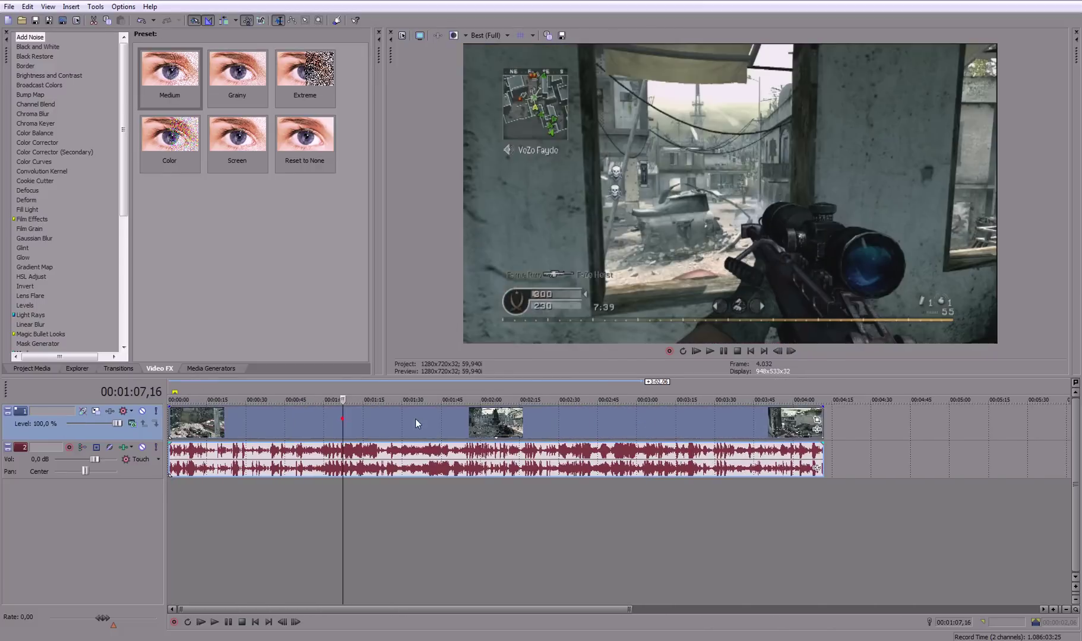
pyautogui.rightClick(415, 419)
pyautogui.click(443, 410)
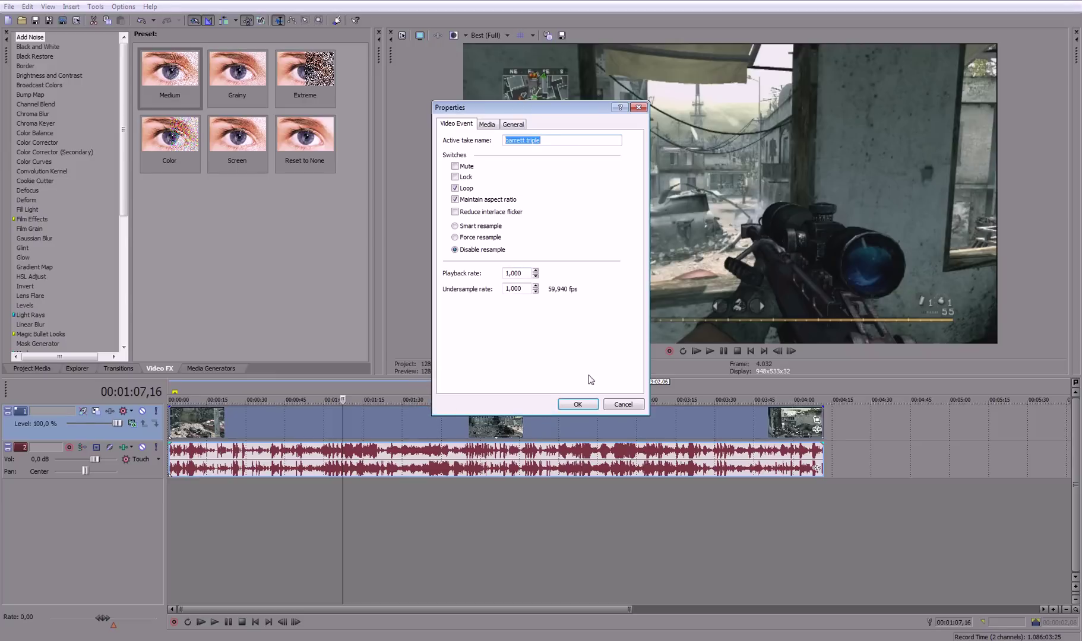
pyautogui.click(589, 403)
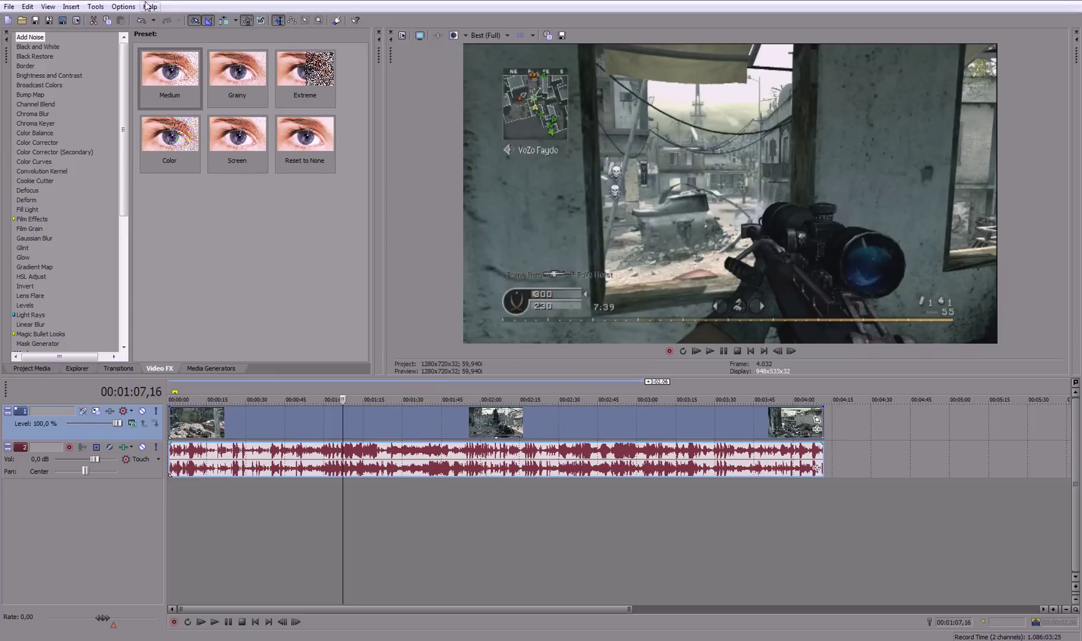
pyautogui.click(9, 7)
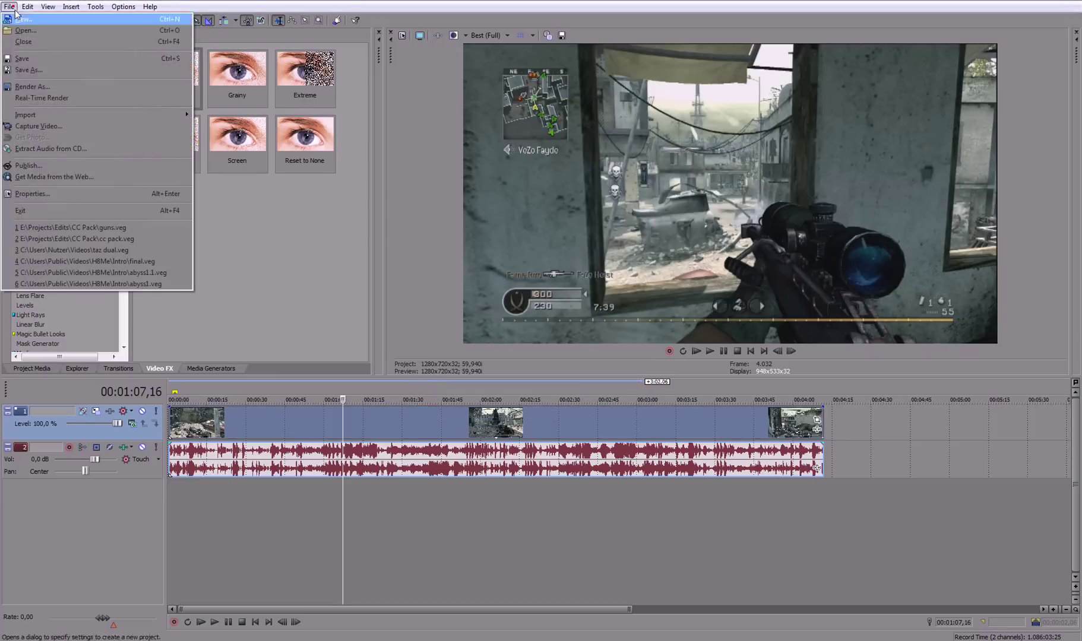
# Render as Windows Media Video V11 using the 6 Mbps HD 720-30p Video template, with its custom settings open
pyautogui.click(42, 89)
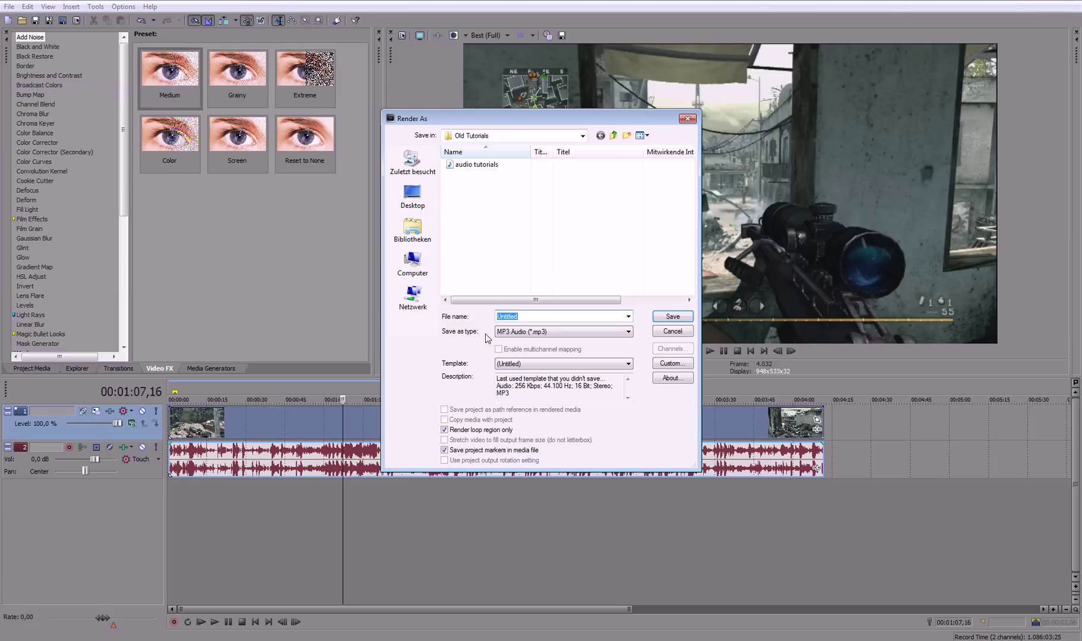
pyautogui.click(530, 332)
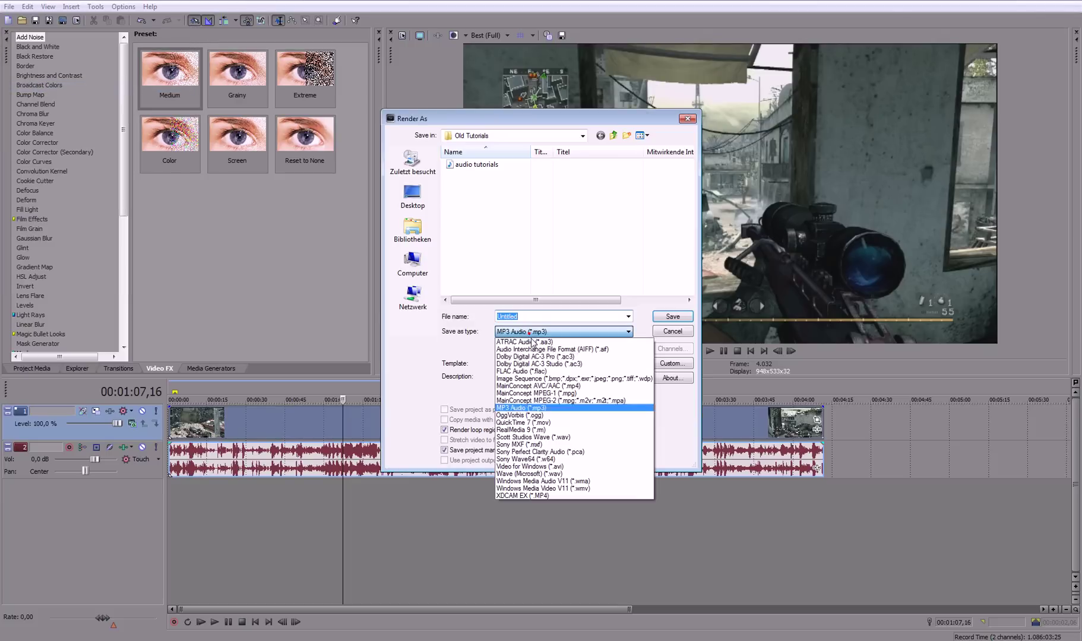
pyautogui.click(602, 492)
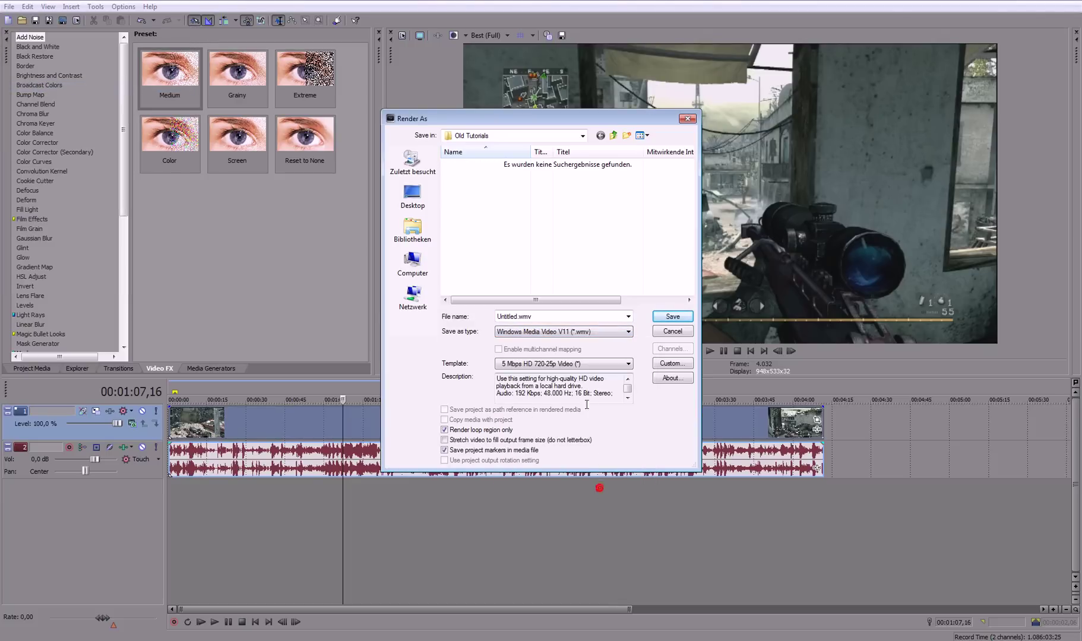
pyautogui.click(584, 363)
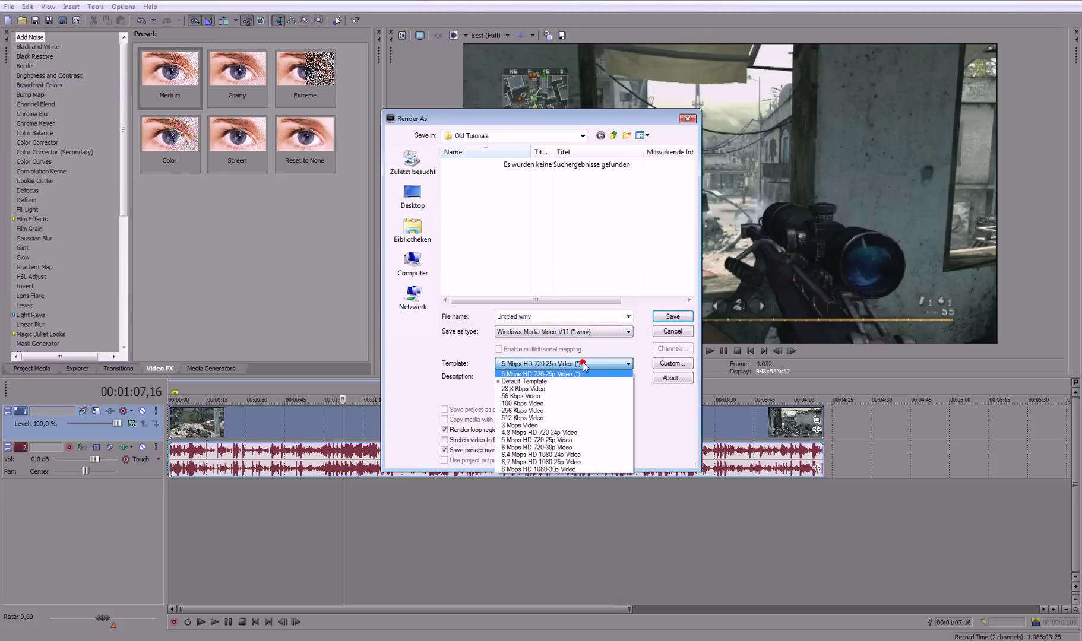
pyautogui.click(599, 452)
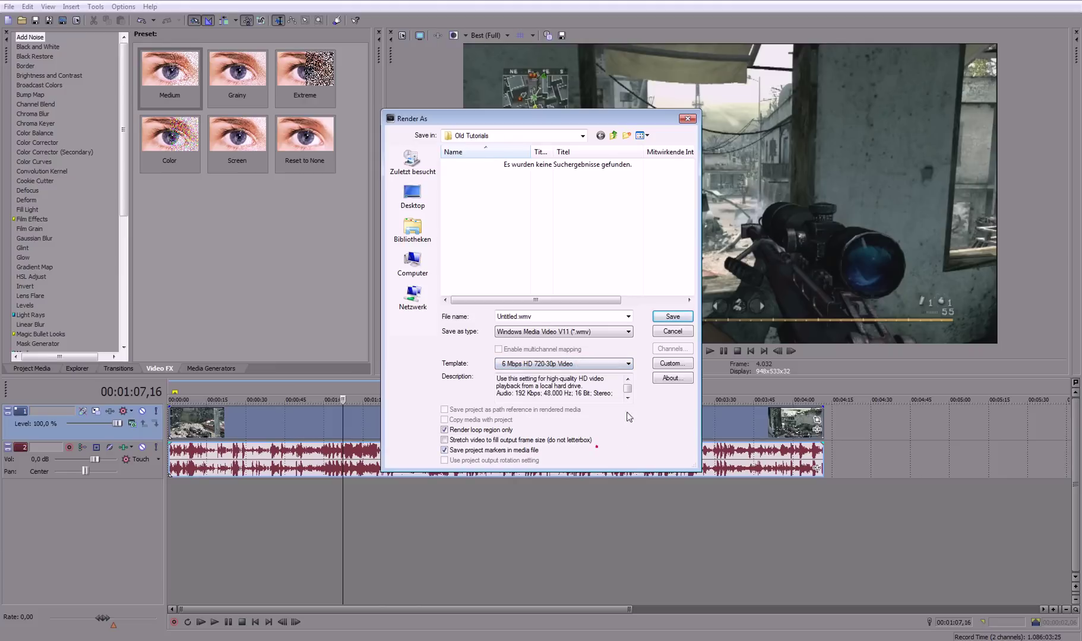
pyautogui.click(673, 363)
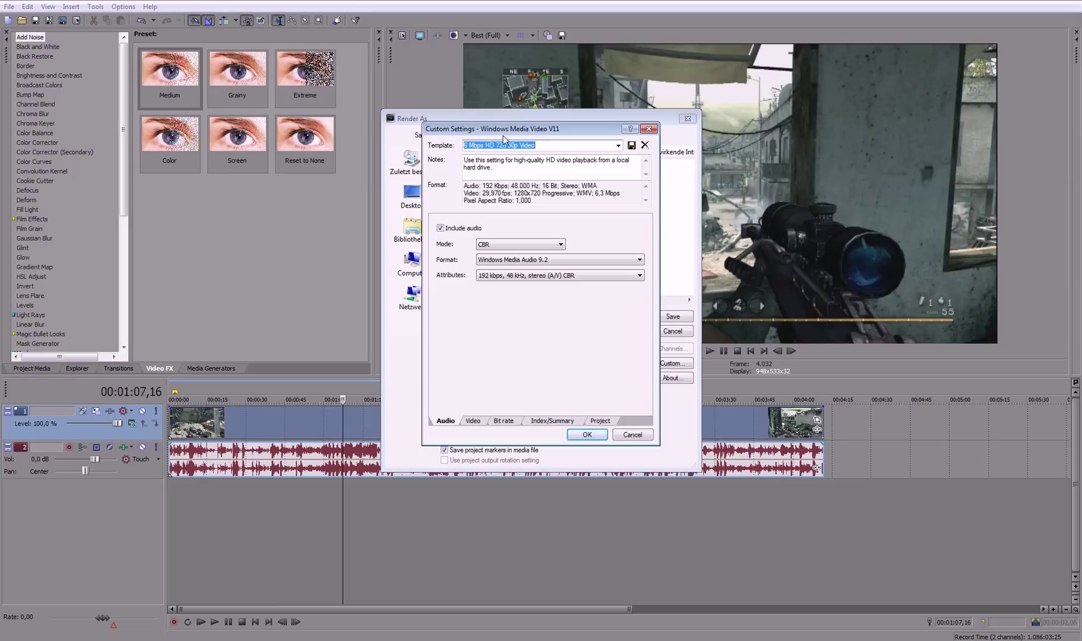
# Review the WMV video settings, keeping frame rate at 29,970 (NTSC), and check the bit rate settings
pyautogui.click(473, 420)
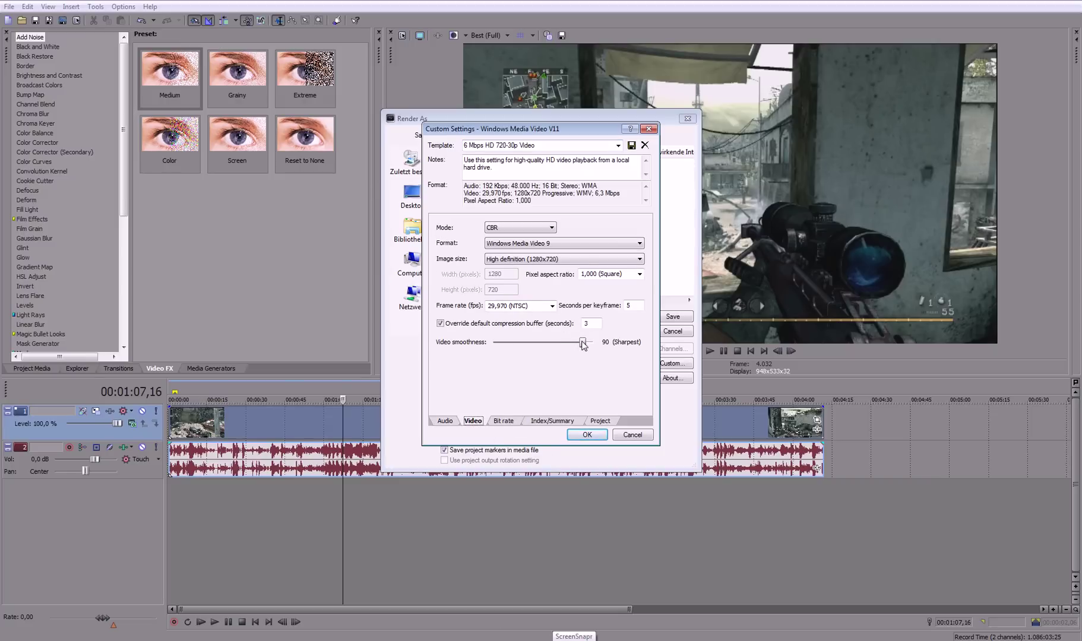
pyautogui.moveTo(581, 342); pyautogui.dragTo(584, 345)
pyautogui.click(547, 306)
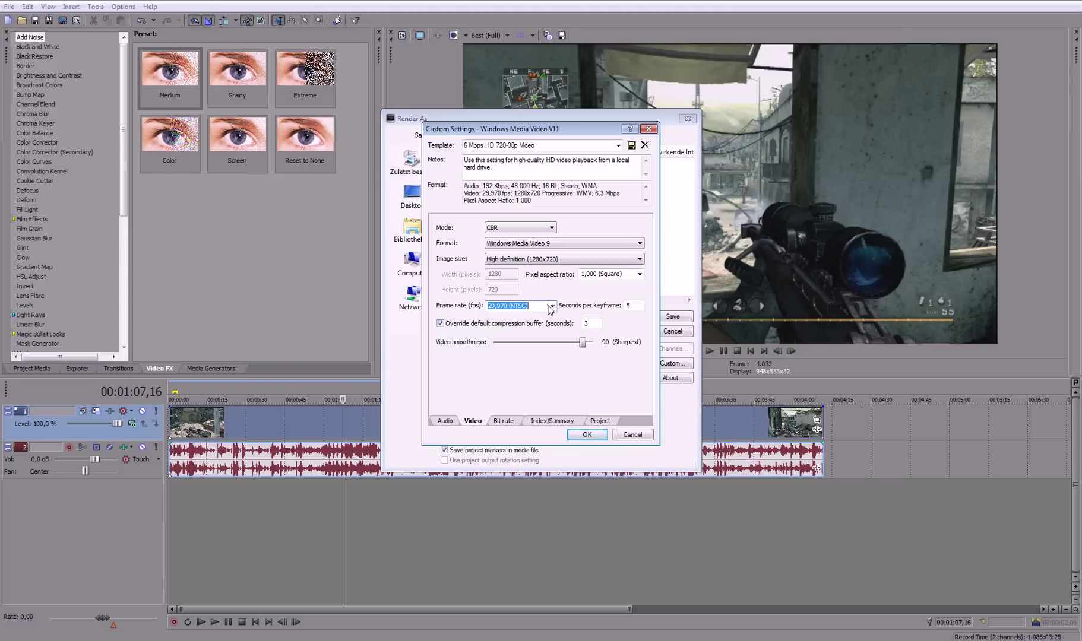
pyautogui.click(552, 305)
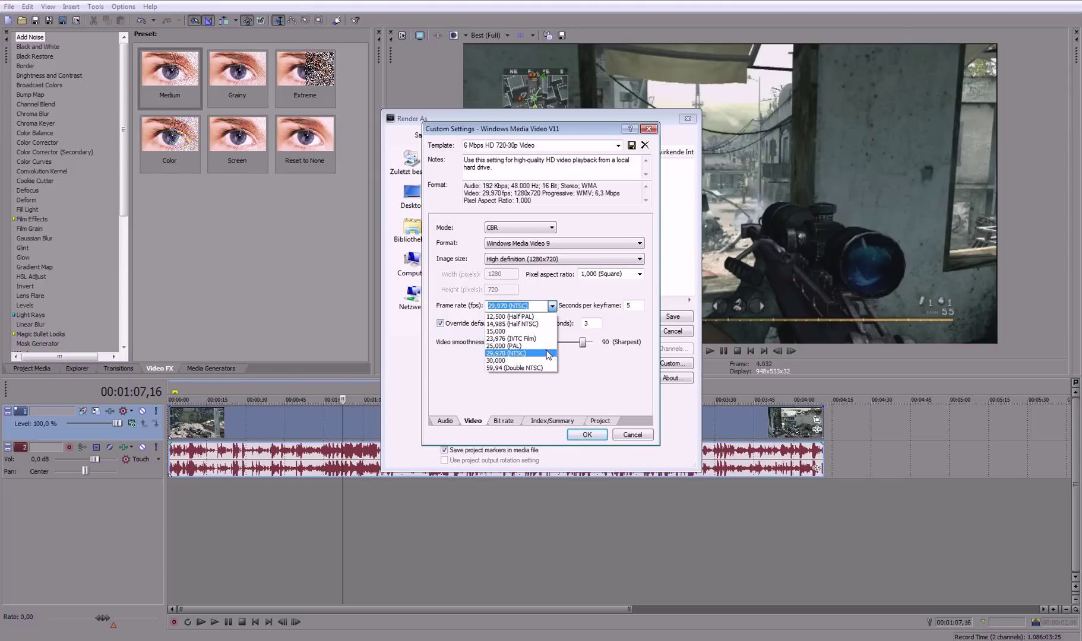
pyautogui.click(547, 353)
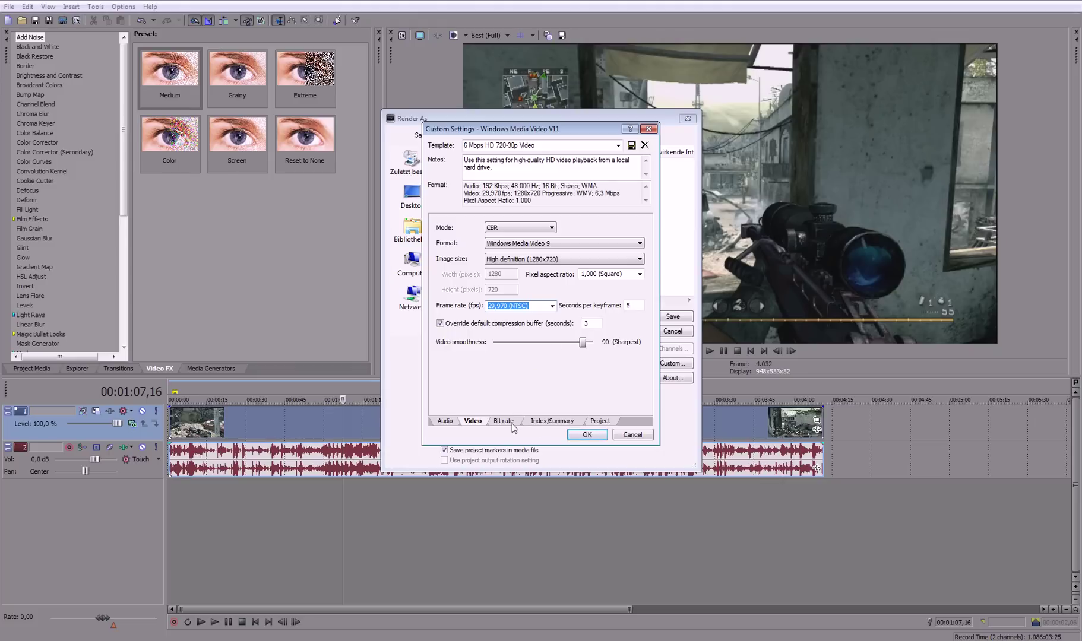
pyautogui.click(552, 307)
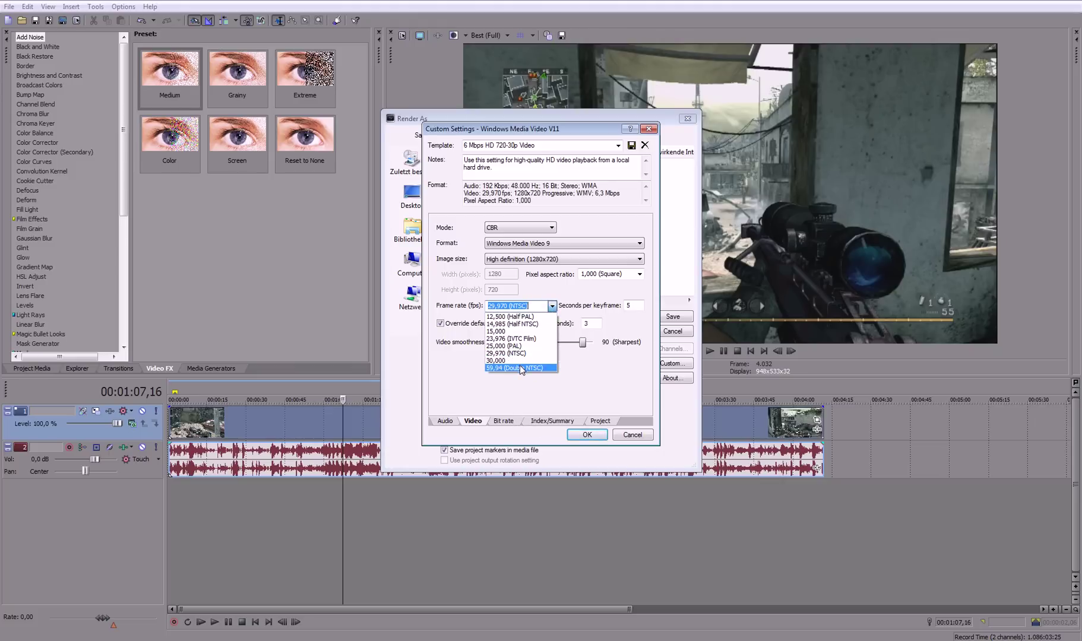
pyautogui.click(521, 406)
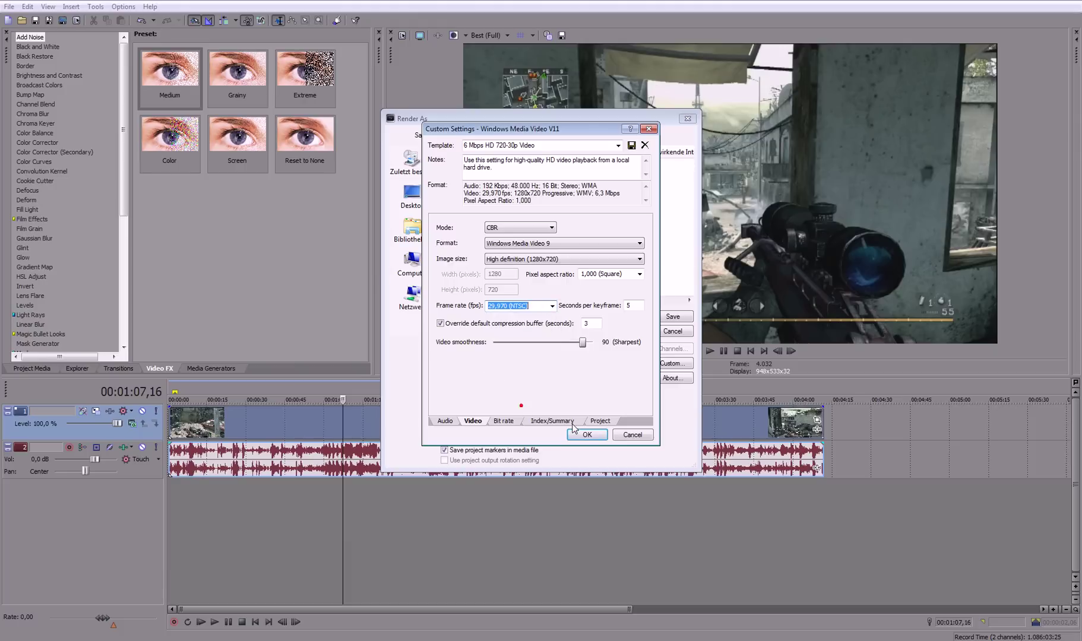
pyautogui.click(510, 422)
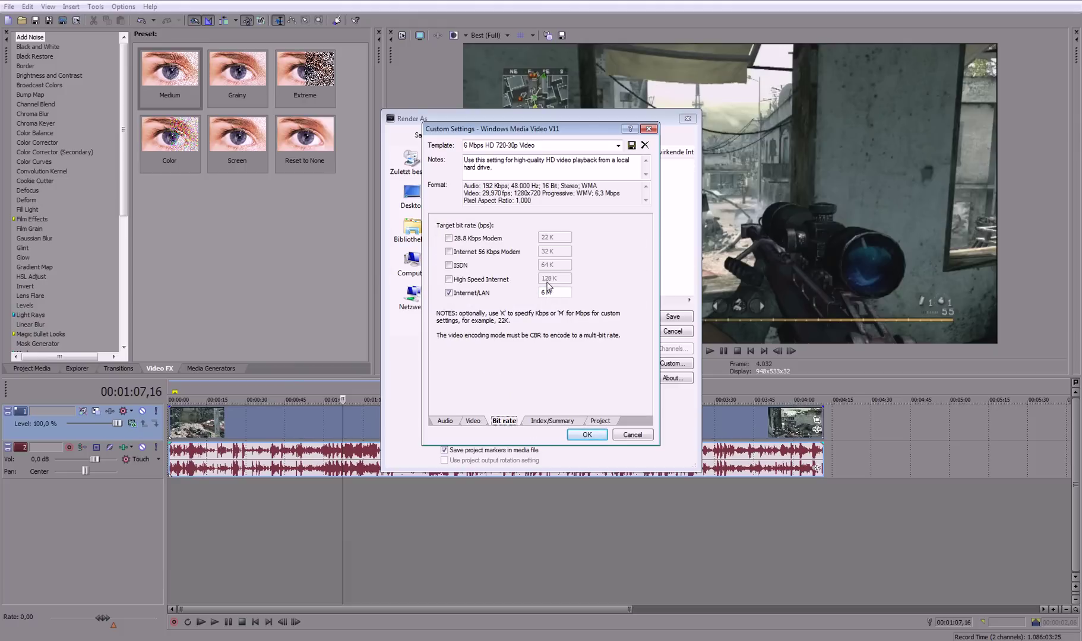
# Set the Project video rendering quality to Best and accept the custom WMV settings
pyautogui.click(601, 420)
pyautogui.click(577, 228)
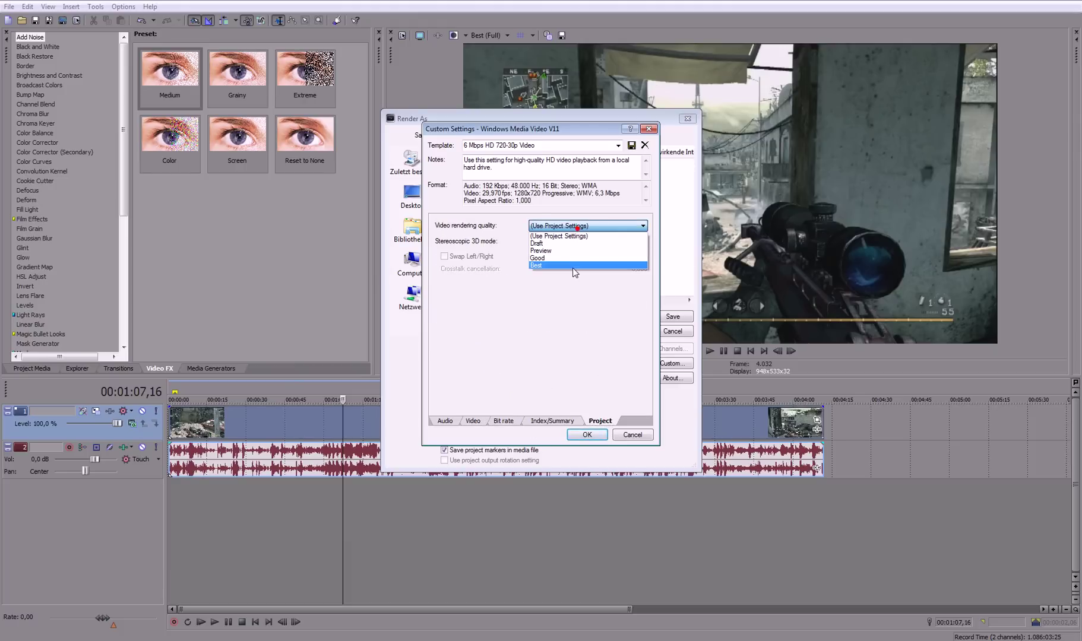
pyautogui.click(574, 265)
pyautogui.click(586, 434)
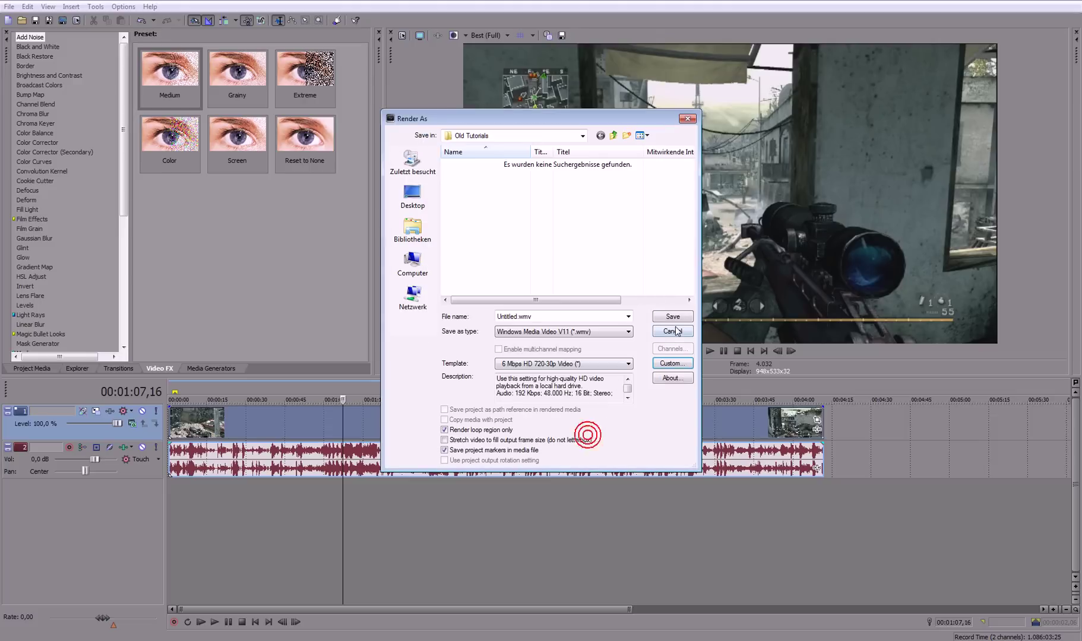
# Switch the output format to MainConcept AVC/AAC (*.mp4) with the HD template, and open its custom settings
pyautogui.click(612, 335)
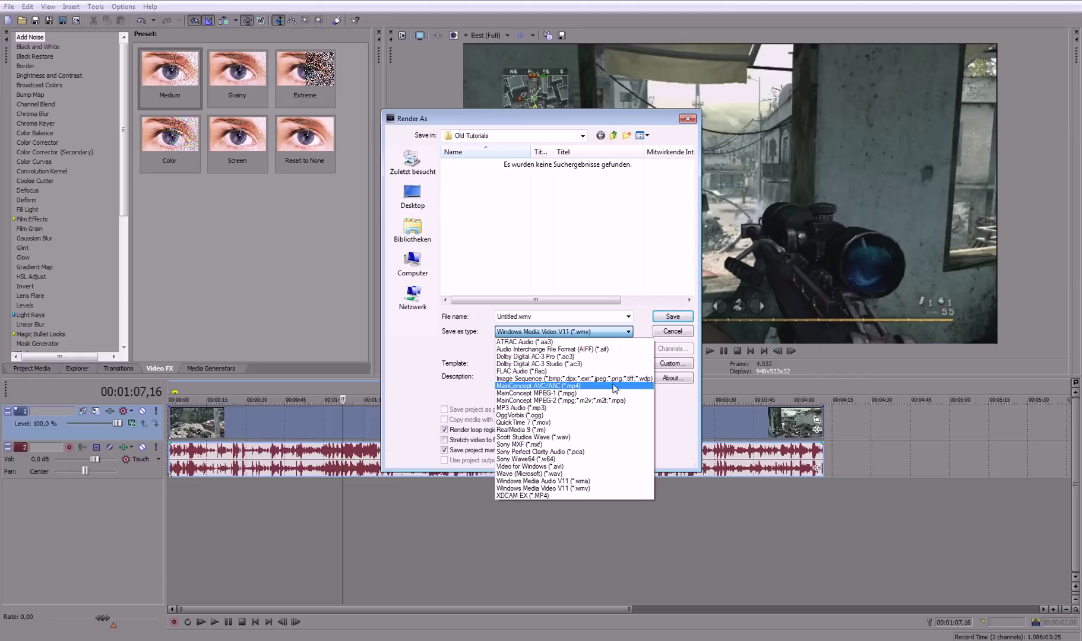
pyautogui.click(559, 387)
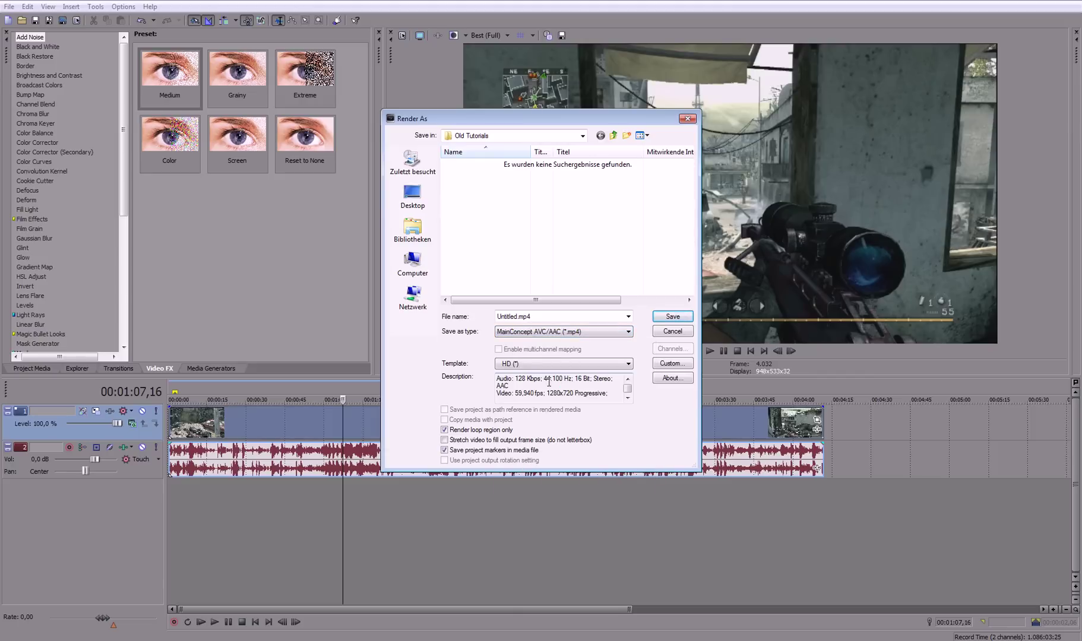
pyautogui.click(569, 363)
pyautogui.click(615, 374)
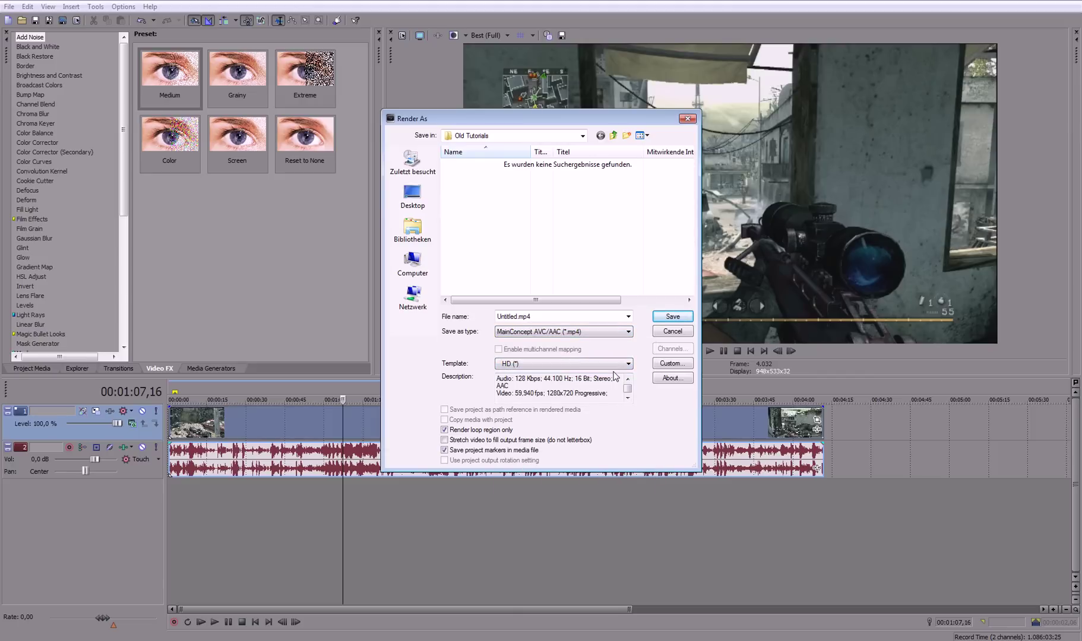
pyautogui.click(655, 371)
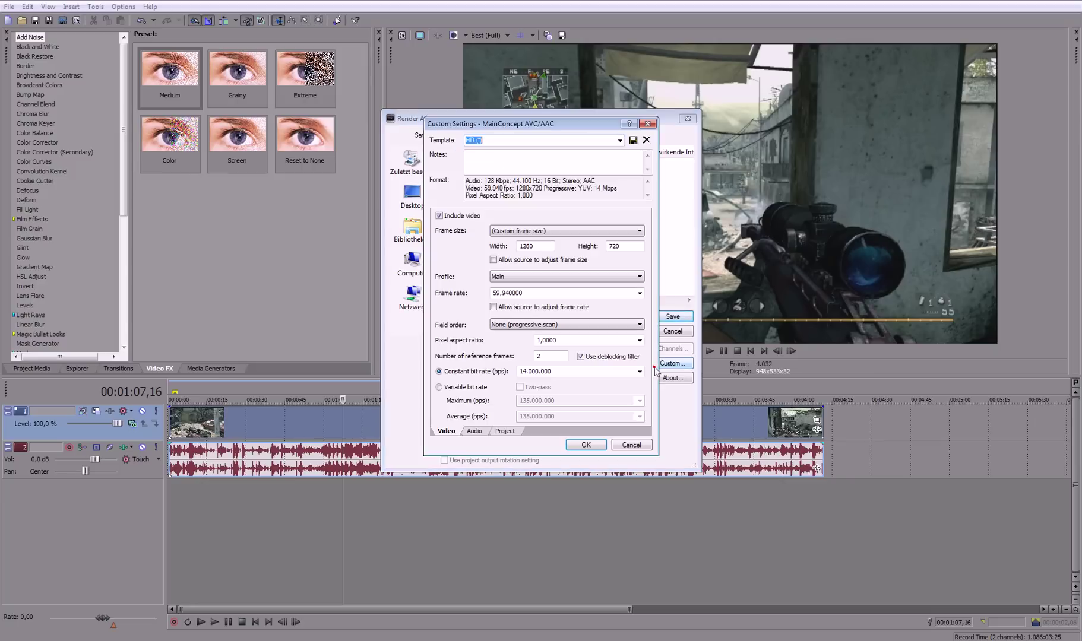
# Check the MP4 Audio and Project settings, accept them, and move the Render As dialog aside
pyautogui.click(482, 433)
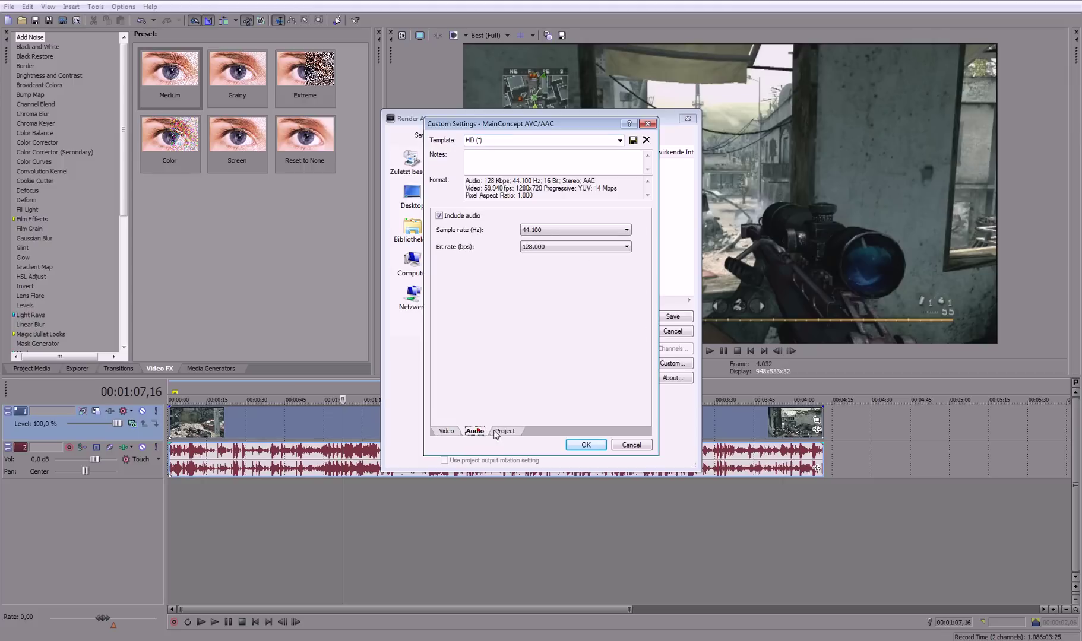
pyautogui.click(517, 431)
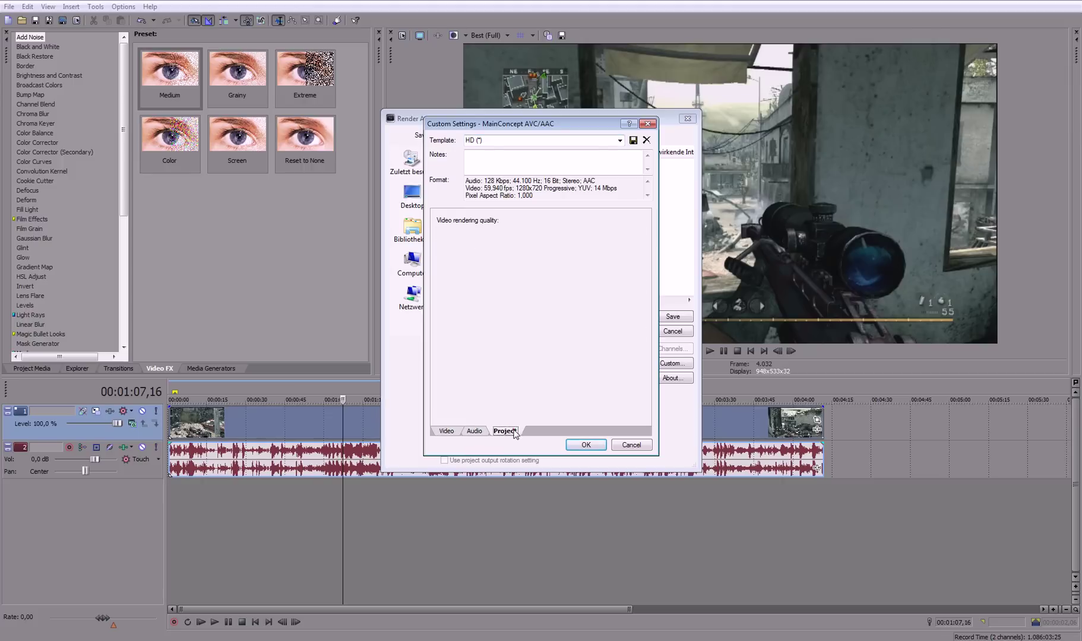
pyautogui.click(586, 445)
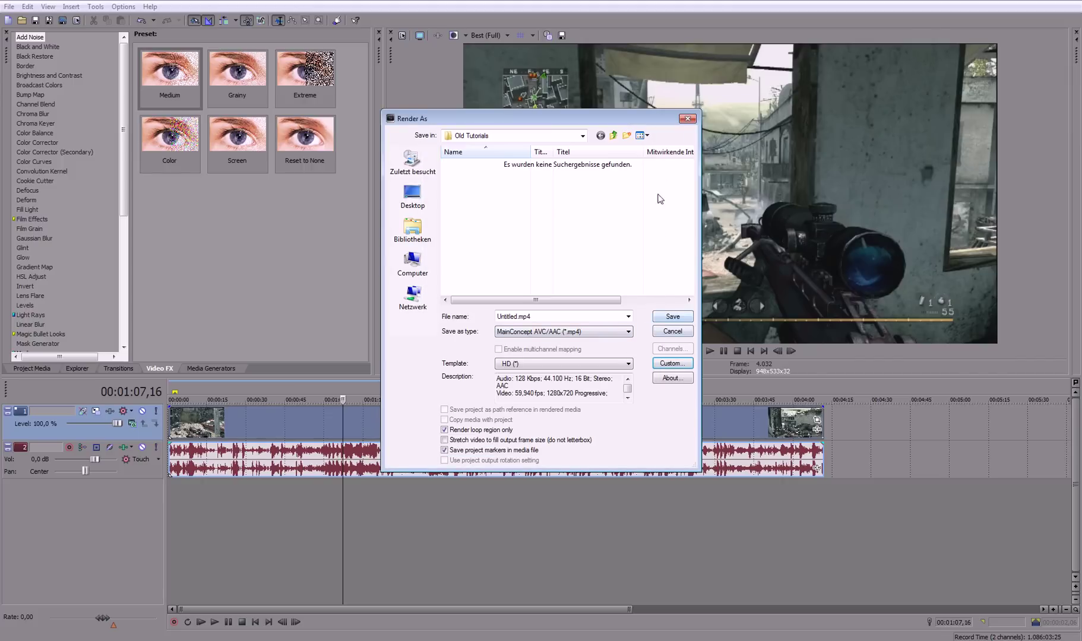
pyautogui.moveTo(679, 112); pyautogui.dragTo(555, 201)
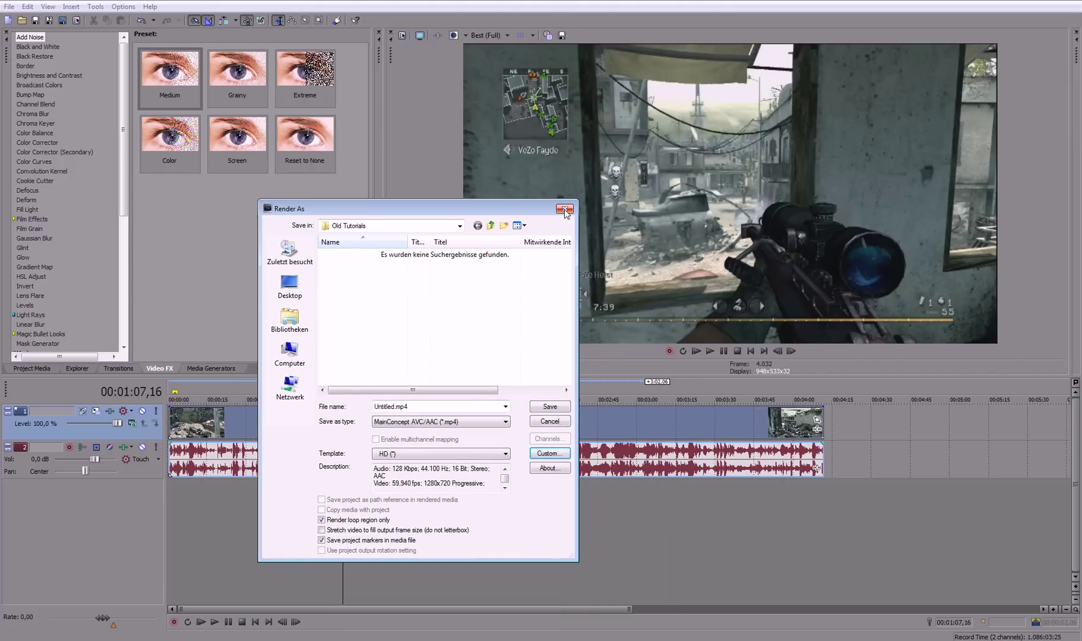
# Close the Render As dialog without rendering, returning to the gameplay clip timeline
pyautogui.click(564, 209)
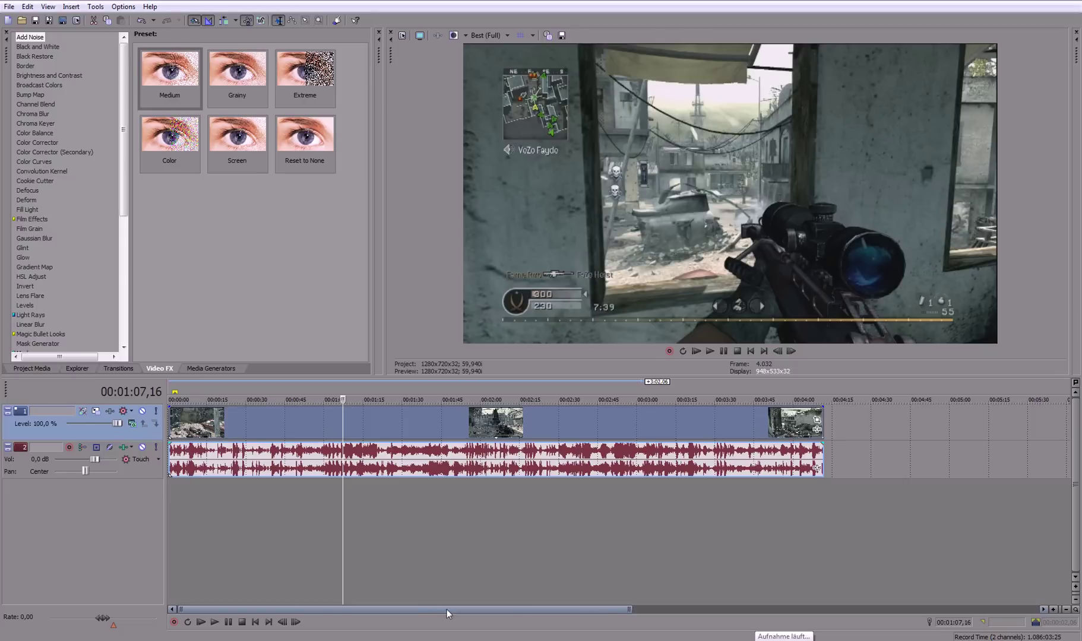
pyautogui.click(783, 640)
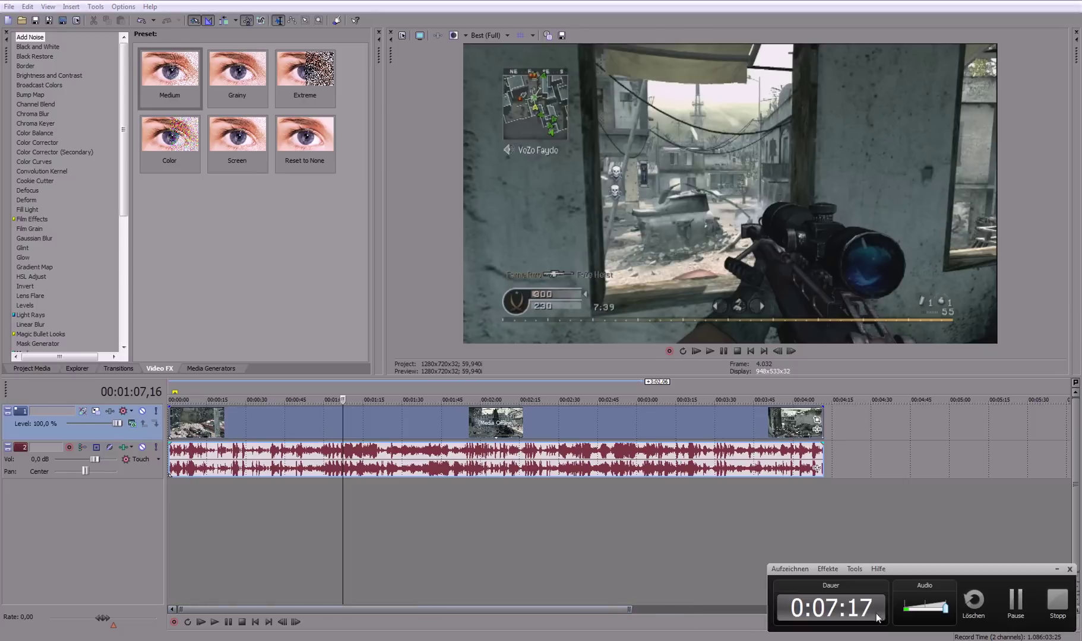